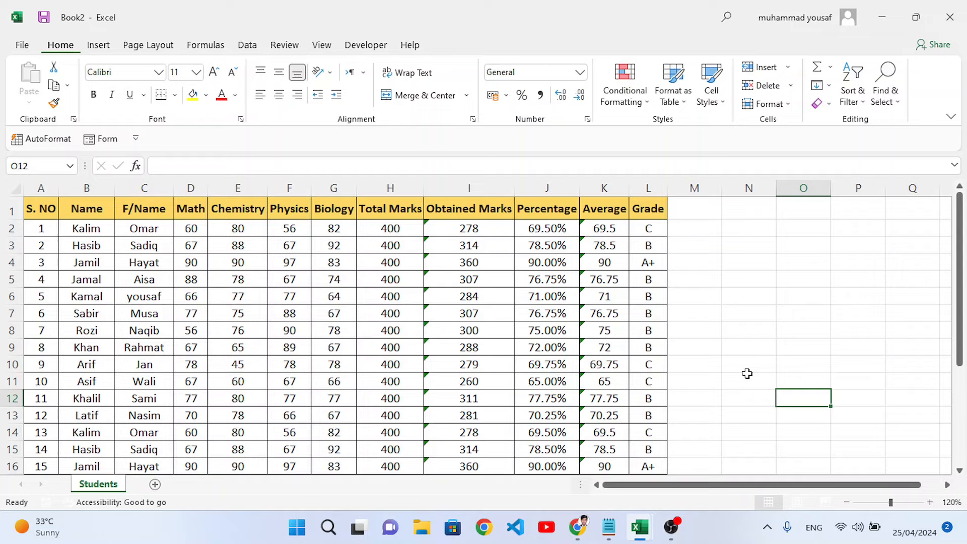
Look over the student marks table and check in the print preview how it fits on the page.
{"action": "scroll", "coordinate": [369, 330], "scroll_direction": "down", "scroll_amount": 5}
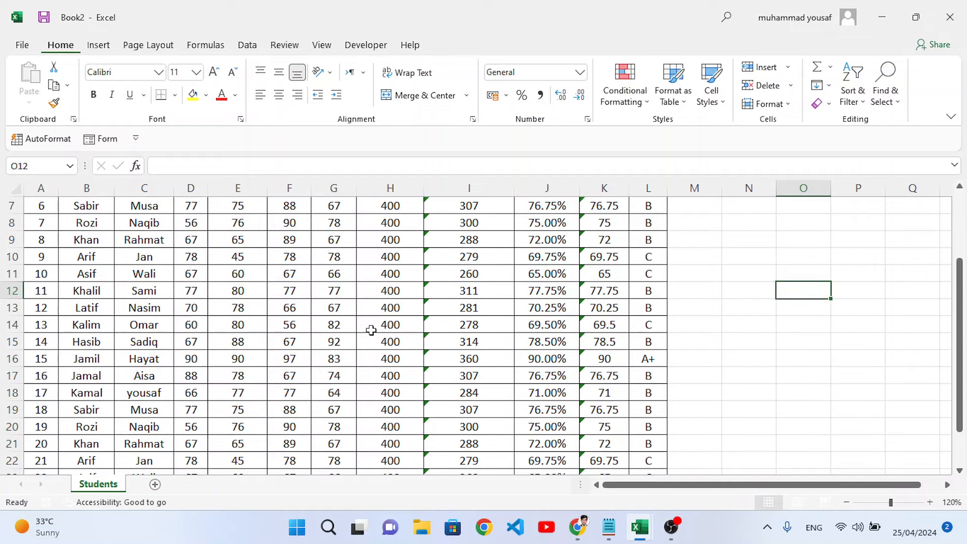
{"action": "scroll", "coordinate": [369, 330], "scroll_direction": "up", "scroll_amount": 2}
{"action": "scroll", "coordinate": [369, 330], "scroll_direction": "up", "scroll_amount": 3}
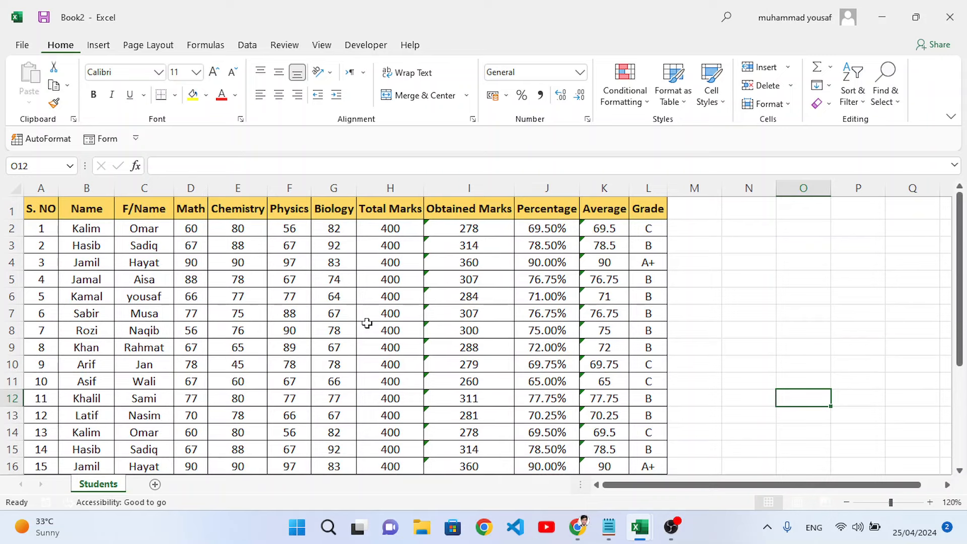
{"action": "scroll", "coordinate": [366, 322], "scroll_direction": "down", "scroll_amount": 3}
{"action": "scroll", "coordinate": [367, 323], "scroll_direction": "up", "scroll_amount": 3}
{"action": "key", "text": "ctrl+p"}
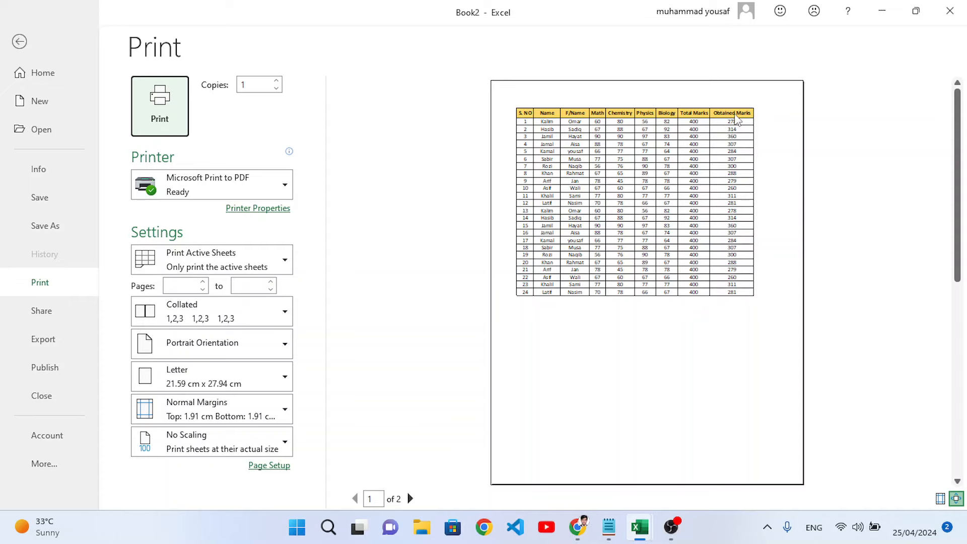
{"action": "left_click", "coordinate": [20, 42]}
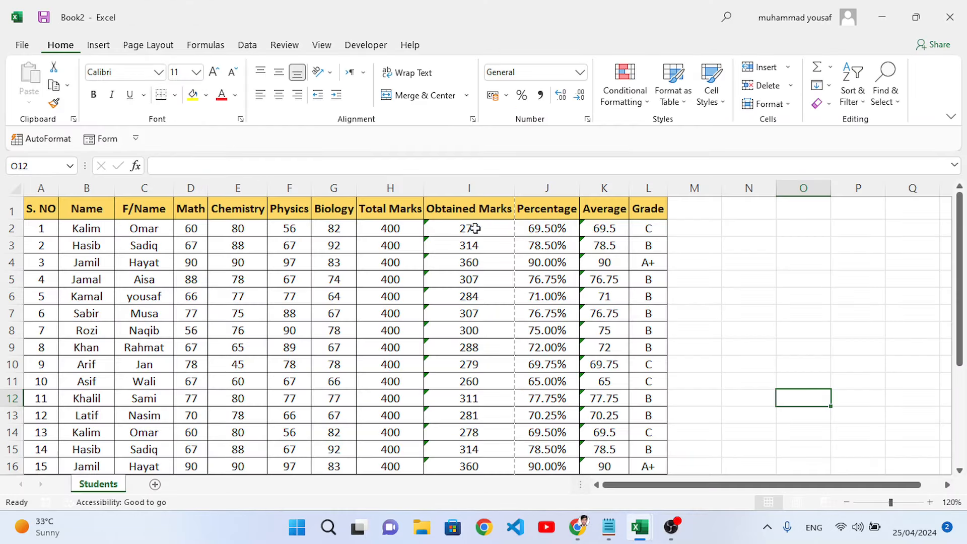
Examine which columns of the table fall before and after the dashed page break beside Obtained Marks.
{"action": "left_click", "coordinate": [463, 210]}
{"action": "left_click_drag", "start_coordinate": [36, 211], "coordinate": [476, 214]}
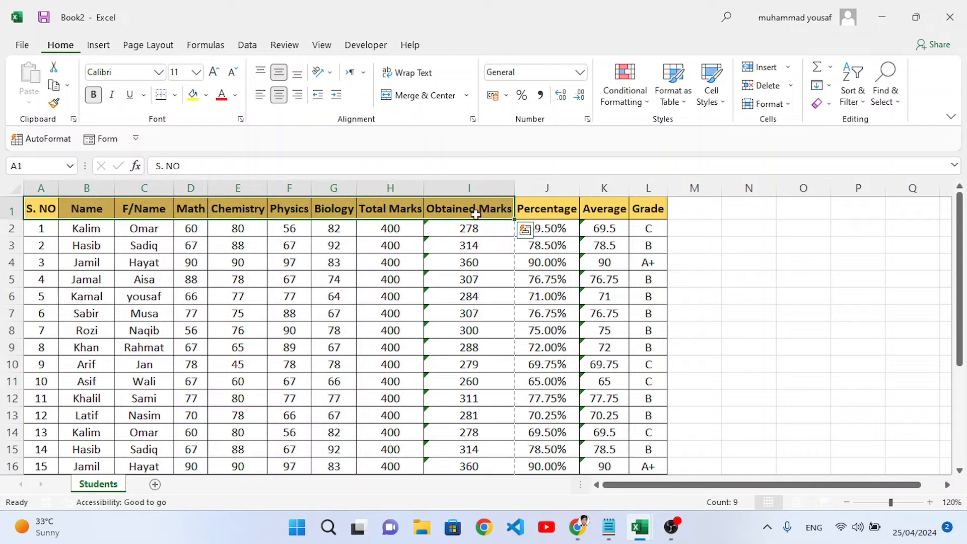
{"action": "scroll", "coordinate": [383, 275], "scroll_direction": "down", "scroll_amount": 2}
{"action": "scroll", "coordinate": [408, 322], "scroll_direction": "up", "scroll_amount": 2}
{"action": "left_click_drag", "start_coordinate": [545, 212], "coordinate": [631, 296]}
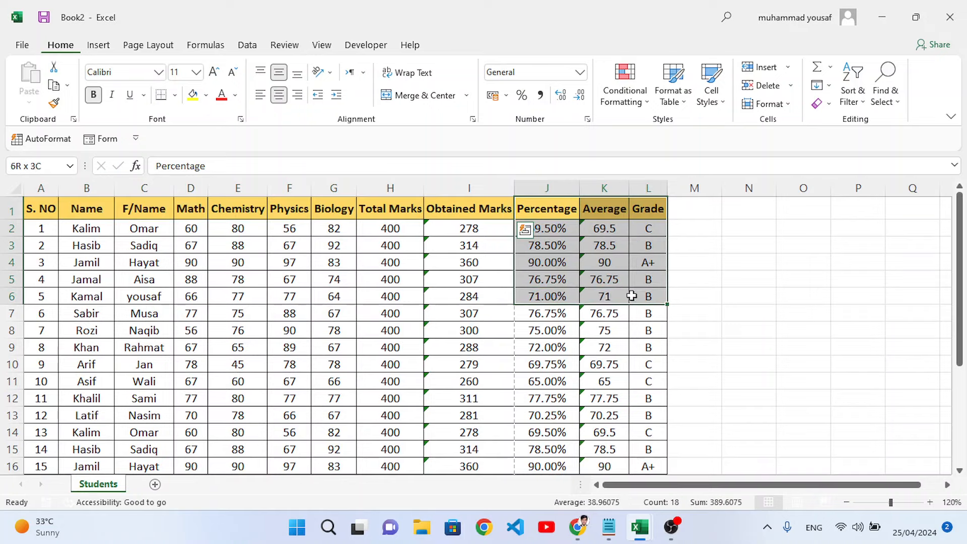
{"action": "left_click", "coordinate": [557, 313]}
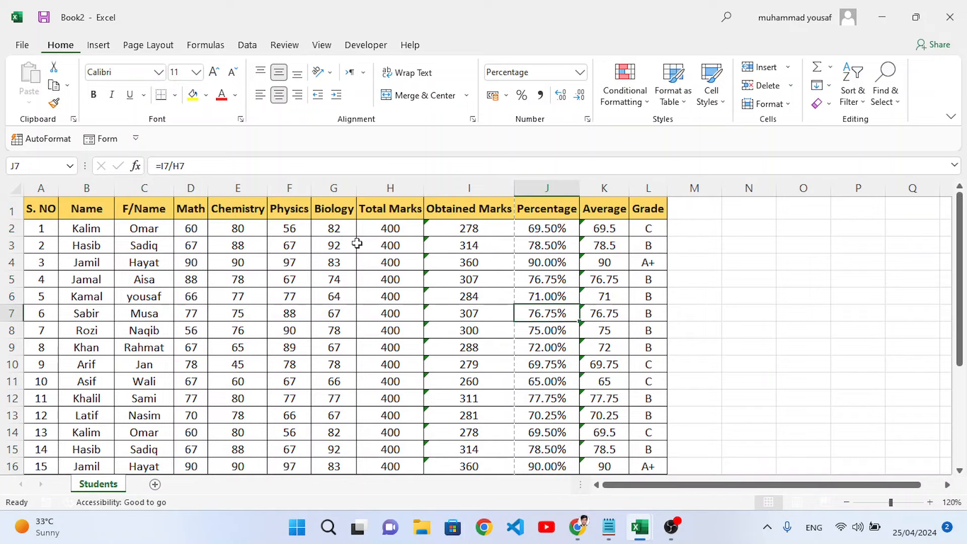
Review the orientation and scaling options in the print preview's page setup.
{"action": "key", "text": "ctrl+p"}
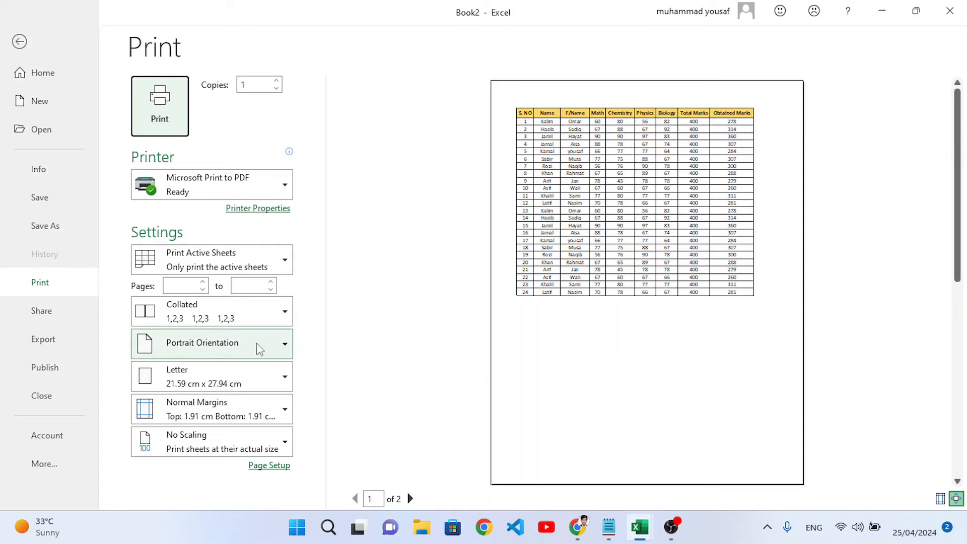
{"action": "left_click", "coordinate": [273, 468]}
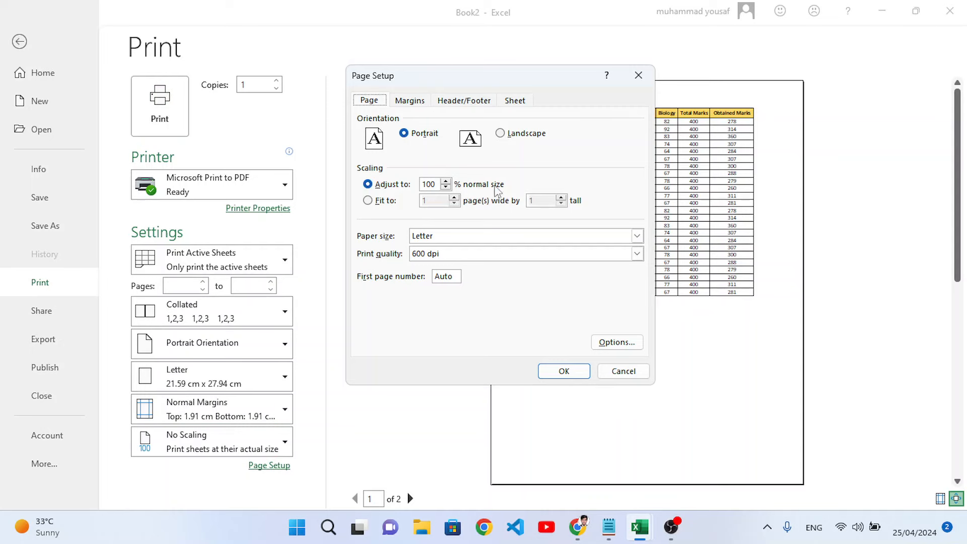
{"action": "left_click", "coordinate": [637, 77]}
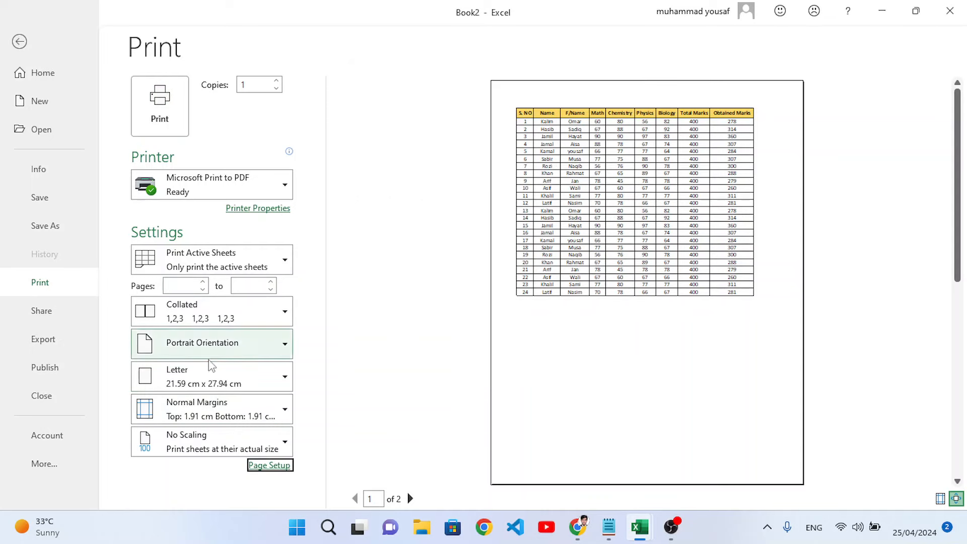
{"action": "left_click", "coordinate": [20, 43]}
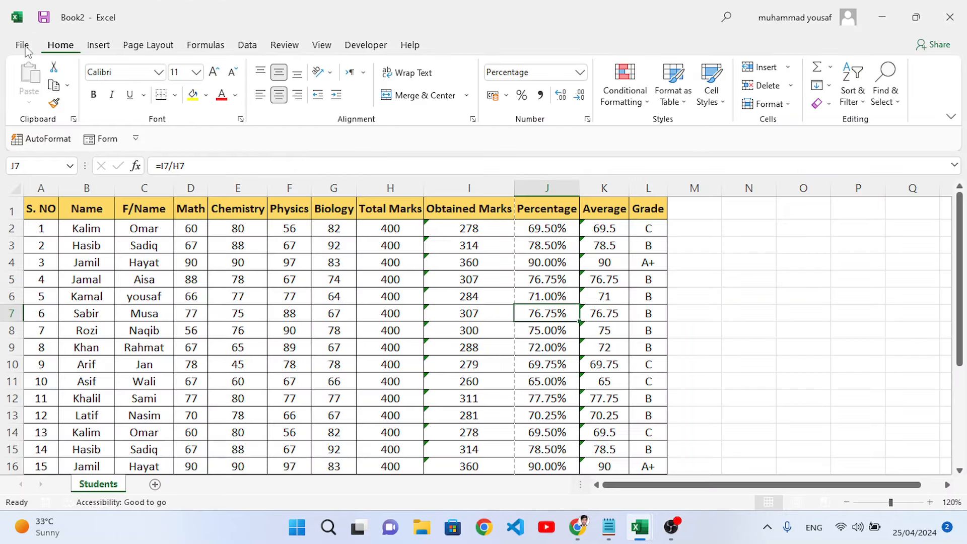
Review the print area and print titles options for the Students sheet.
{"action": "left_click", "coordinate": [155, 46]}
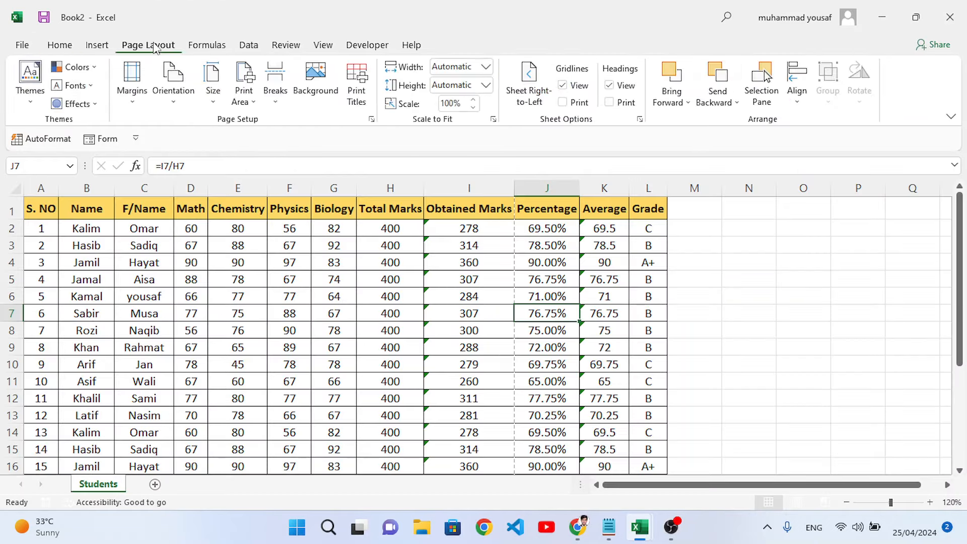
{"action": "left_click", "coordinate": [361, 105]}
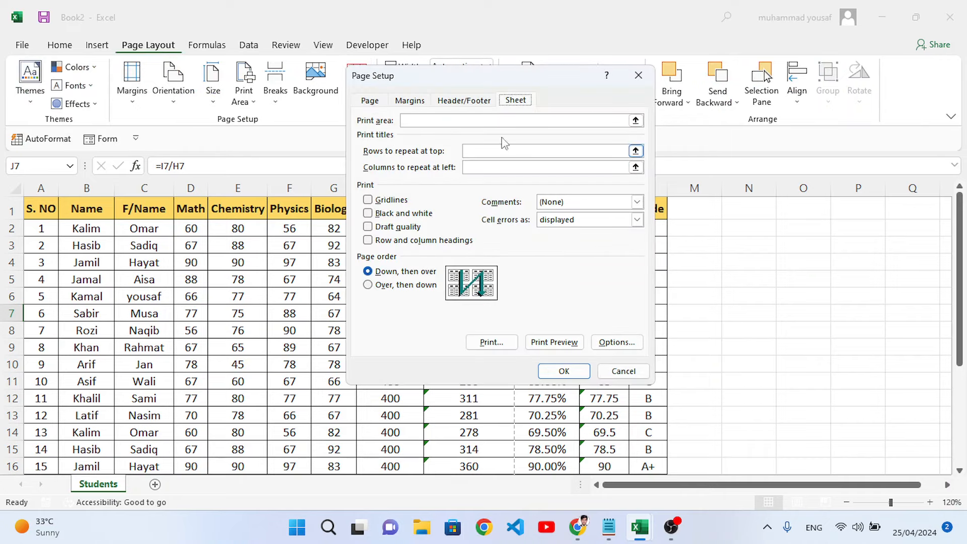
{"action": "left_click", "coordinate": [638, 75]}
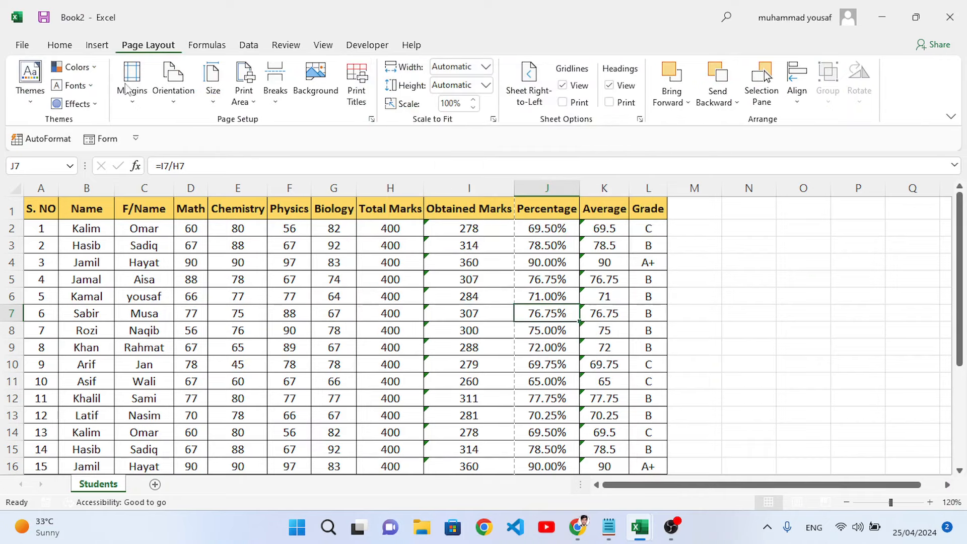
Set the print orientation to Landscape and recheck the table in the print preview.
{"action": "key", "text": "ctrl+p"}
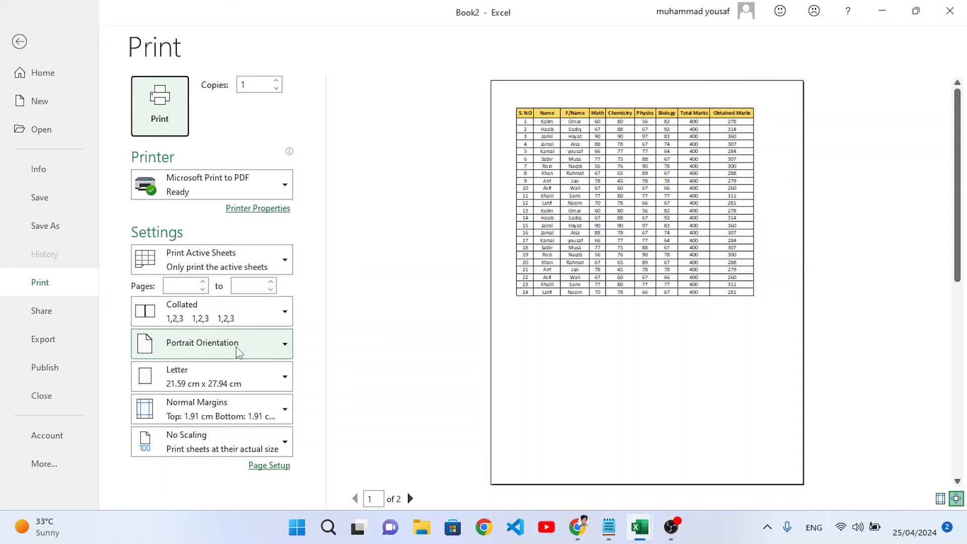
{"action": "left_click", "coordinate": [277, 346]}
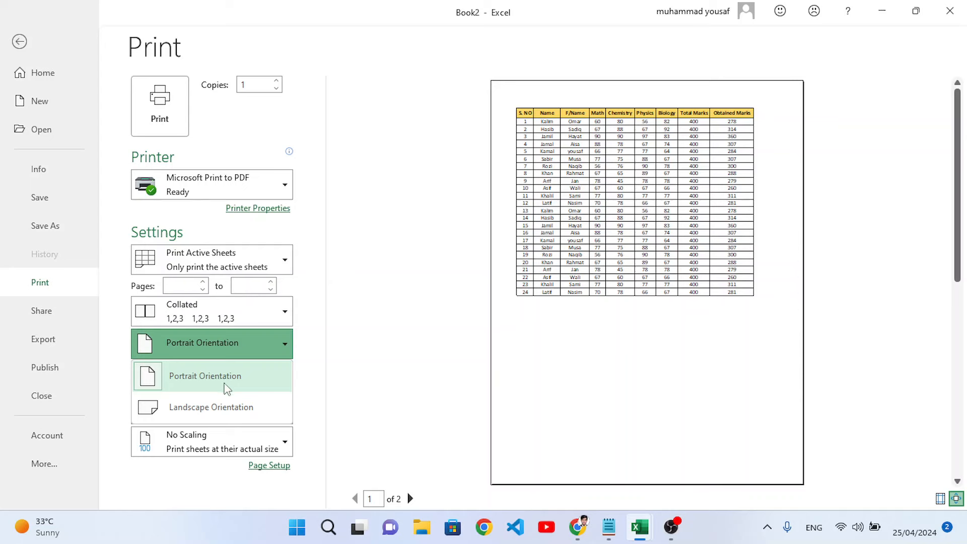
{"action": "left_click", "coordinate": [217, 406]}
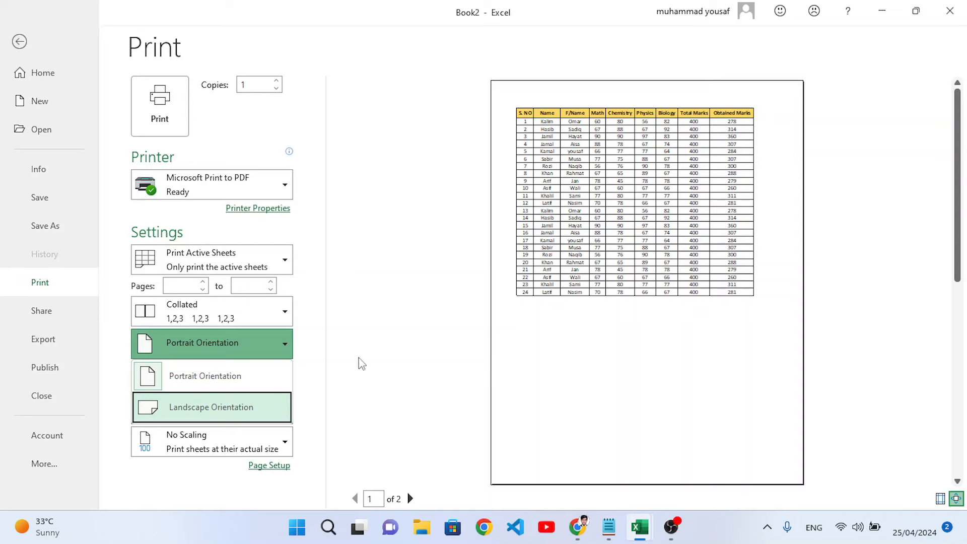
{"action": "left_click", "coordinate": [216, 408]}
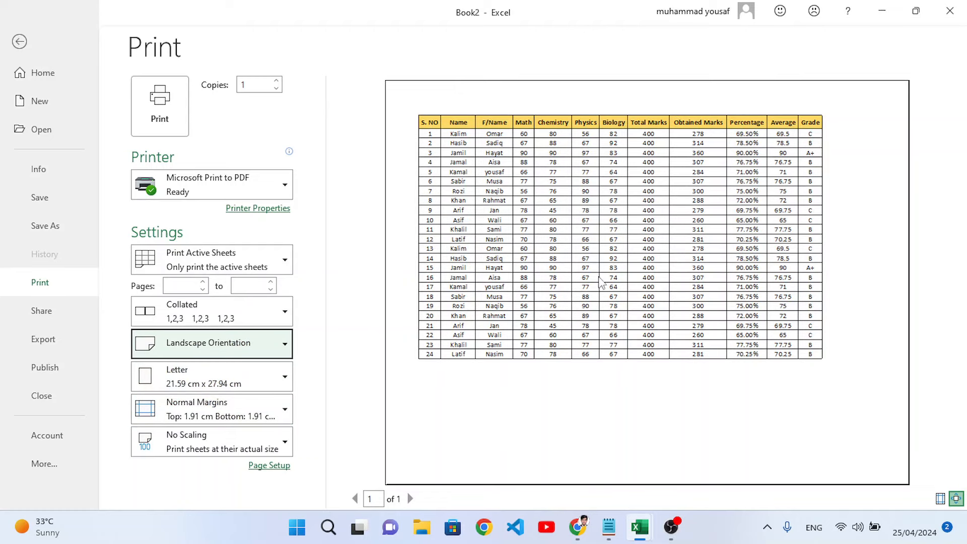
{"action": "left_click", "coordinate": [19, 42]}
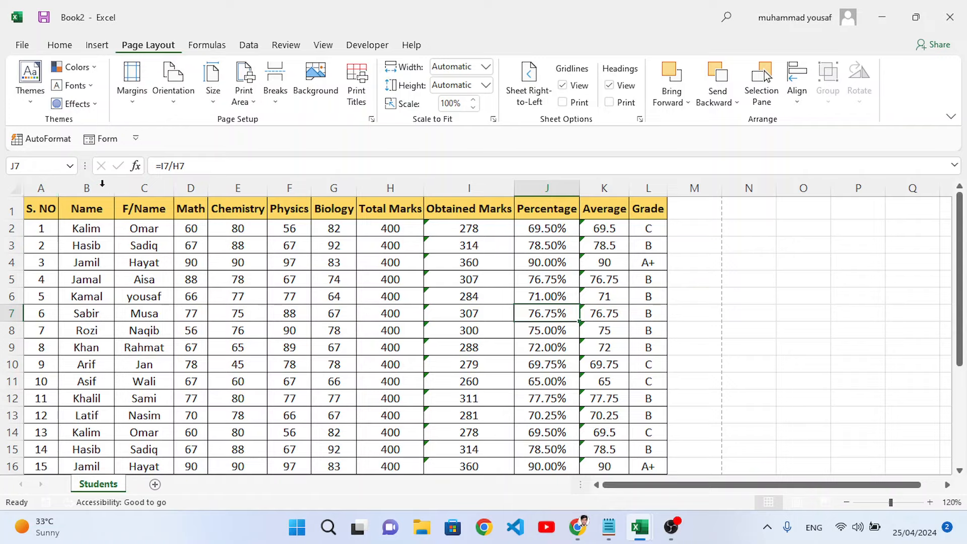
{"action": "key", "text": "ctrl+p"}
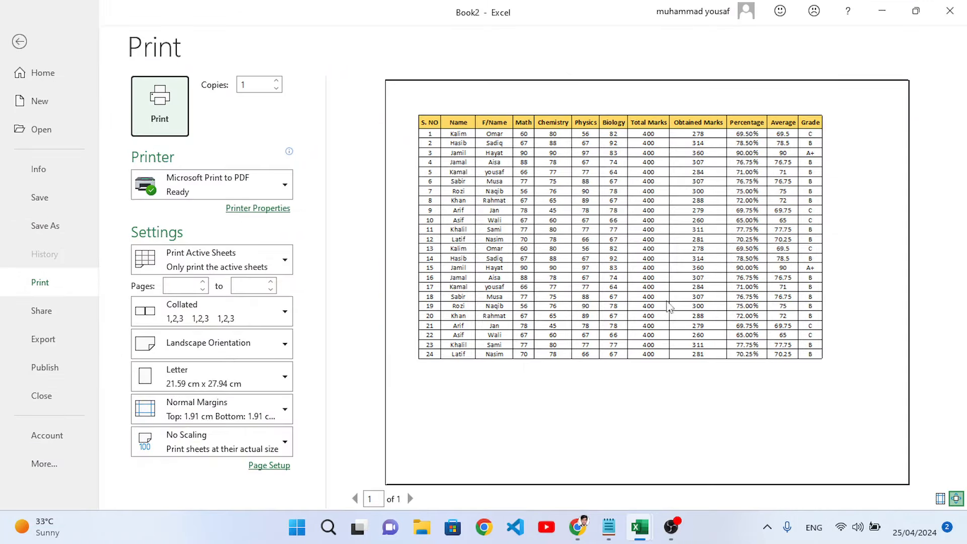
{"action": "left_click", "coordinate": [19, 41]}
Copy the Percentage, Average and Grade cells J1:L16 to M1 and widen column M to fit its heading.
{"action": "left_click_drag", "start_coordinate": [561, 208], "coordinate": [650, 464]}
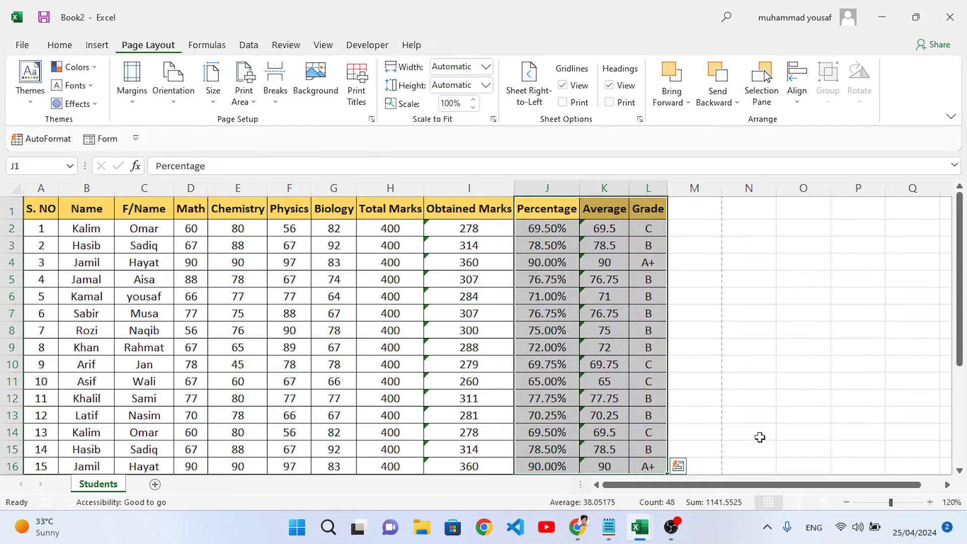
{"action": "key", "text": "ctrl+c"}
{"action": "left_click", "coordinate": [688, 213]}
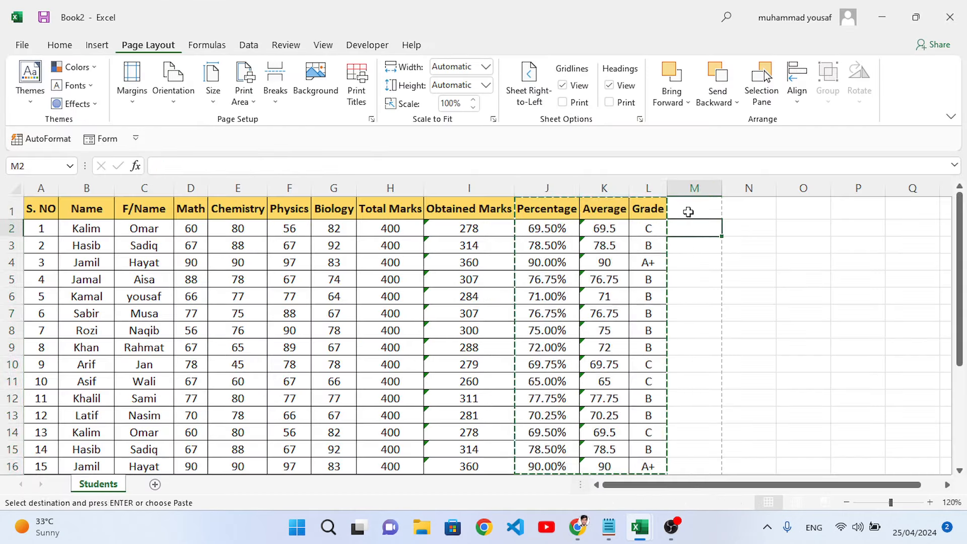
{"action": "key", "text": "ctrl+v"}
{"action": "left_click", "coordinate": [763, 309]}
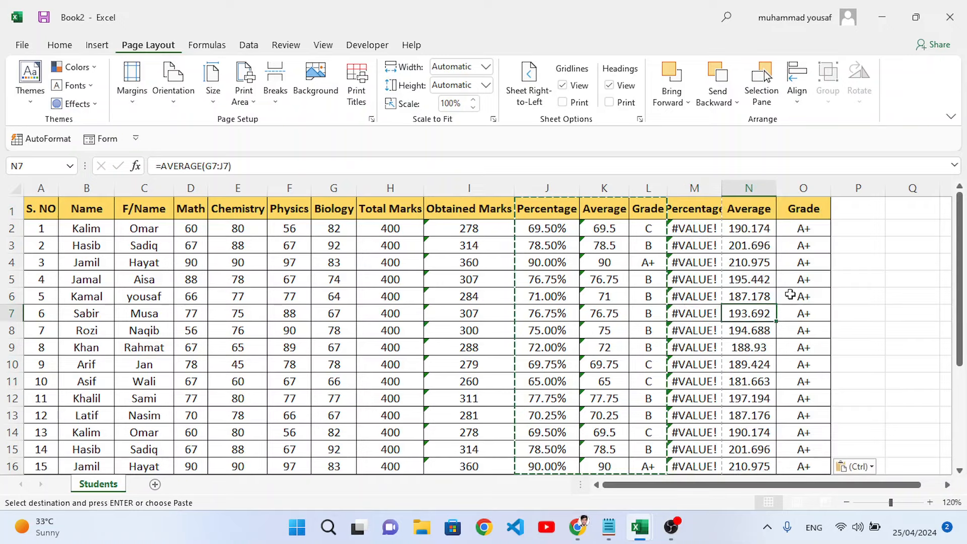
{"action": "left_click_drag", "start_coordinate": [721, 188], "coordinate": [740, 188]}
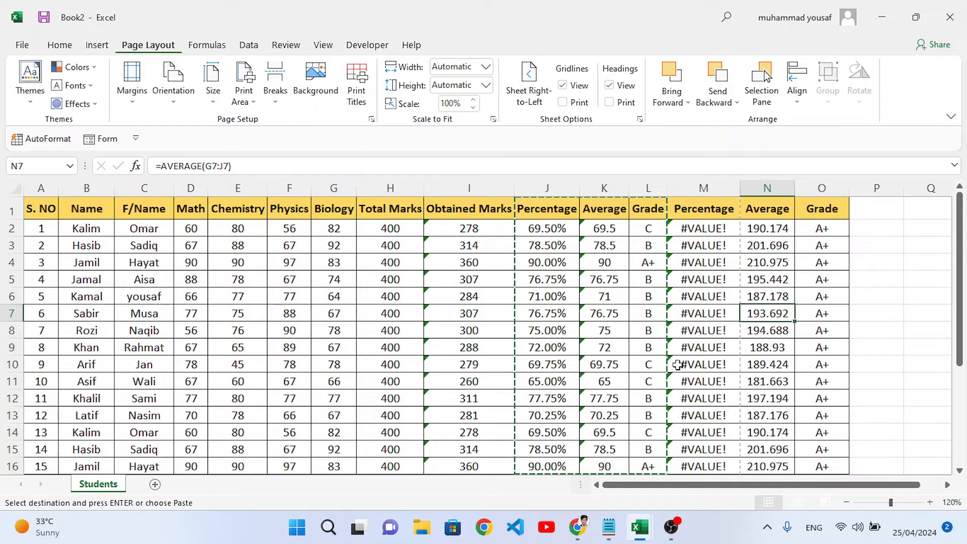
Copy the remaining Percentage, Average and Grade cells J17:L25 into the added columns starting at M17.
{"action": "scroll", "coordinate": [556, 365], "scroll_direction": "down", "scroll_amount": 5}
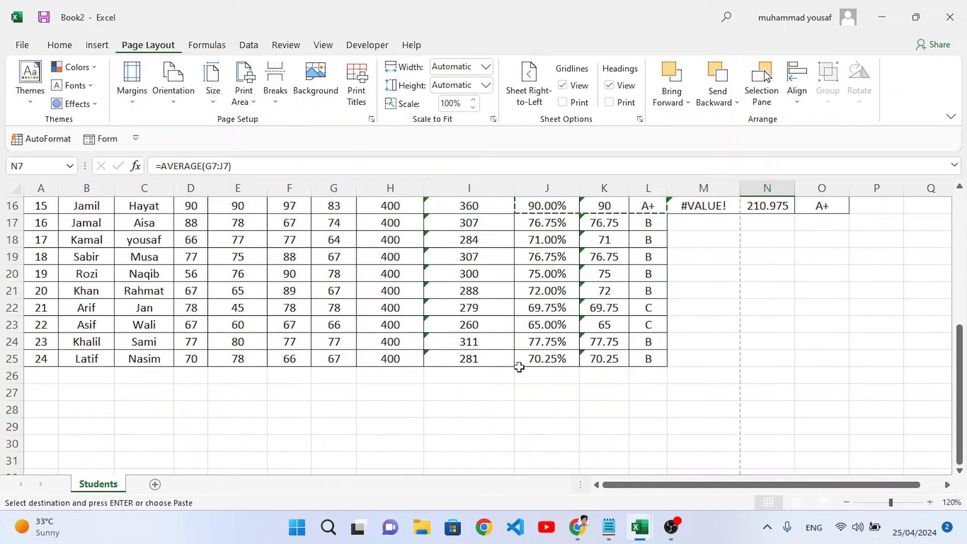
{"action": "scroll", "coordinate": [606, 363], "scroll_direction": "up", "scroll_amount": 1}
{"action": "scroll", "coordinate": [770, 338], "scroll_direction": "up", "scroll_amount": 3}
{"action": "scroll", "coordinate": [772, 335], "scroll_direction": "down", "scroll_amount": 1}
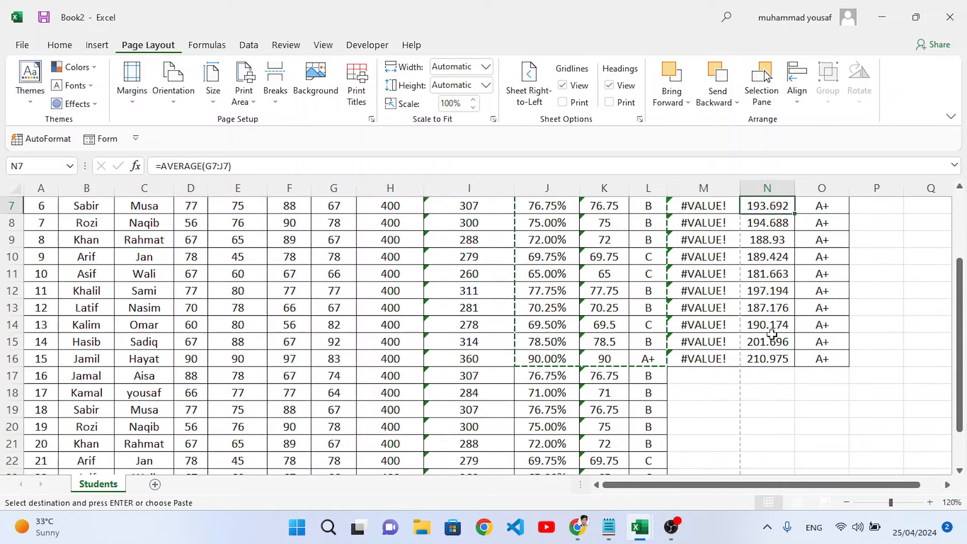
{"action": "scroll", "coordinate": [772, 334], "scroll_direction": "down", "scroll_amount": 1}
{"action": "scroll", "coordinate": [772, 334], "scroll_direction": "down", "scroll_amount": 1}
{"action": "scroll", "coordinate": [772, 334], "scroll_direction": "down", "scroll_amount": 1}
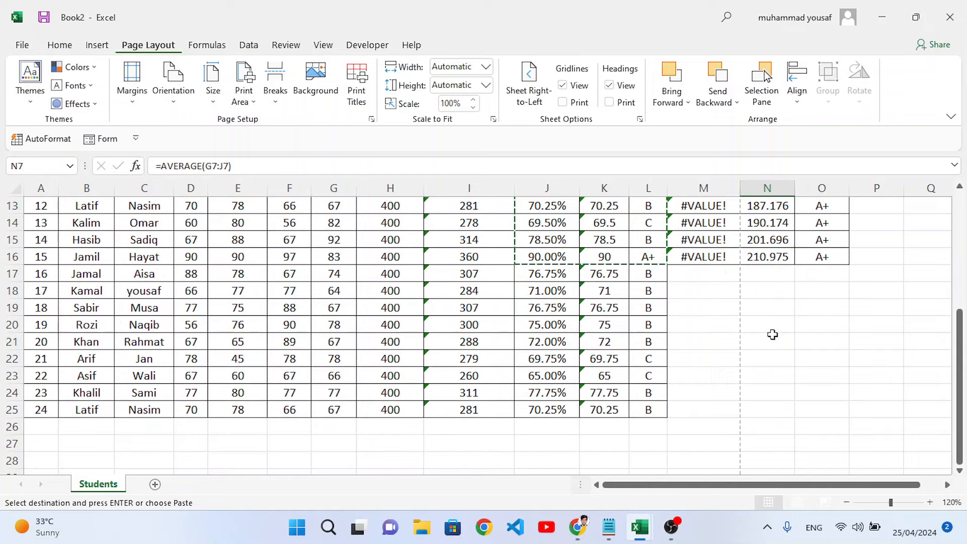
{"action": "left_click_drag", "start_coordinate": [559, 275], "coordinate": [652, 409]}
{"action": "key", "text": "ctrl+c"}
{"action": "left_click", "coordinate": [716, 272]}
{"action": "key", "text": "ctrl+v"}
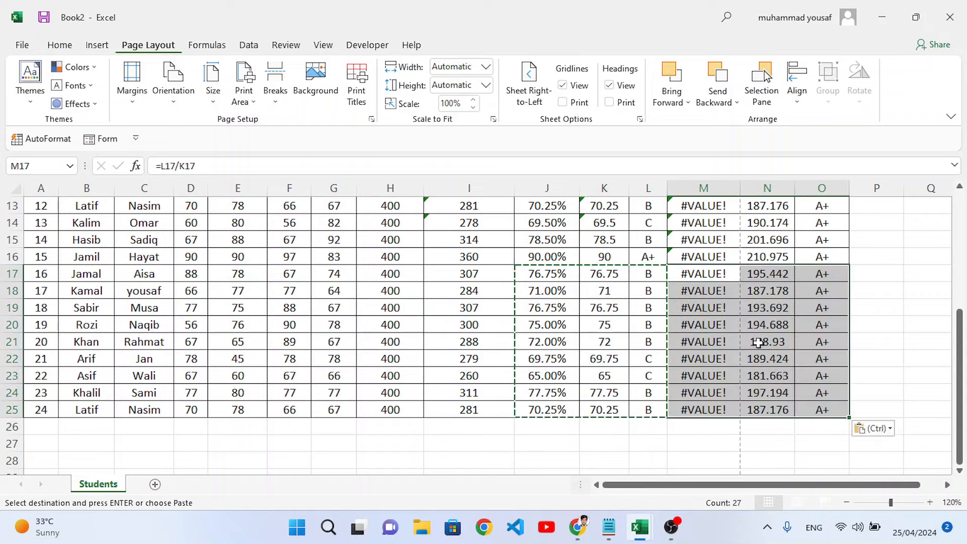
{"action": "left_click", "coordinate": [713, 355]}
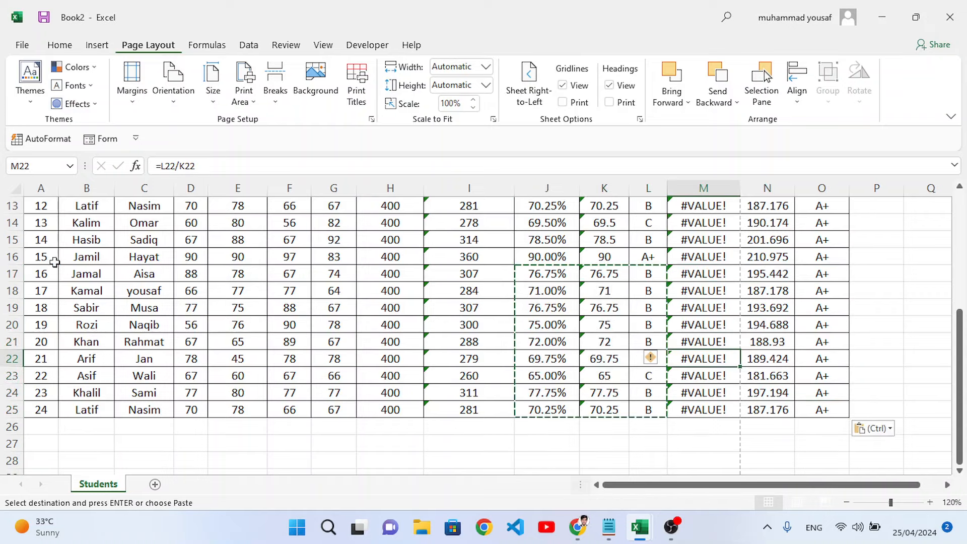
Copy the rows in A10:P25 and paste them below the table starting at A26.
{"action": "scroll", "coordinate": [55, 262], "scroll_direction": "up", "scroll_amount": 3}
{"action": "left_click_drag", "start_coordinate": [41, 306], "coordinate": [468, 472]}
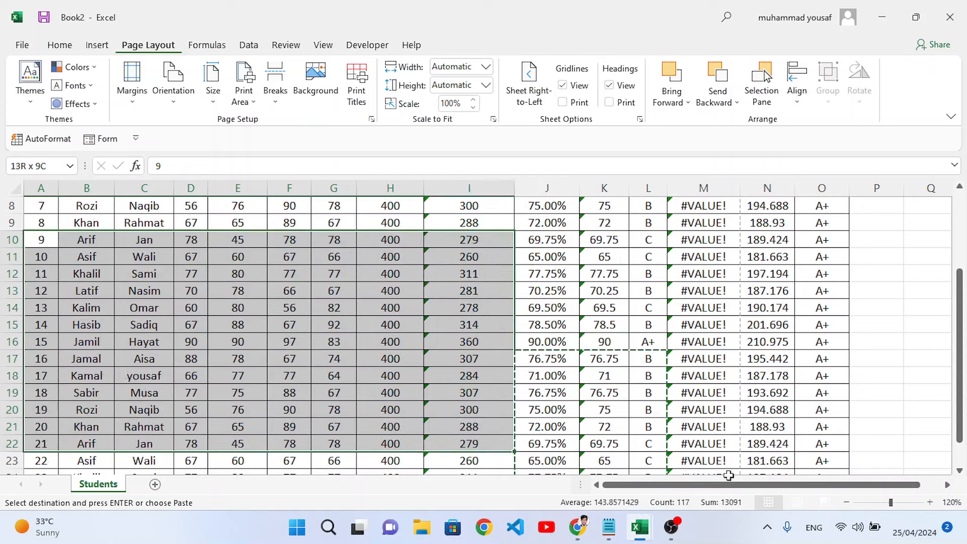
{"action": "left_click_drag", "start_coordinate": [729, 475], "coordinate": [770, 446]}
{"action": "key", "text": "ctrl"}
{"action": "key", "text": "Down"}
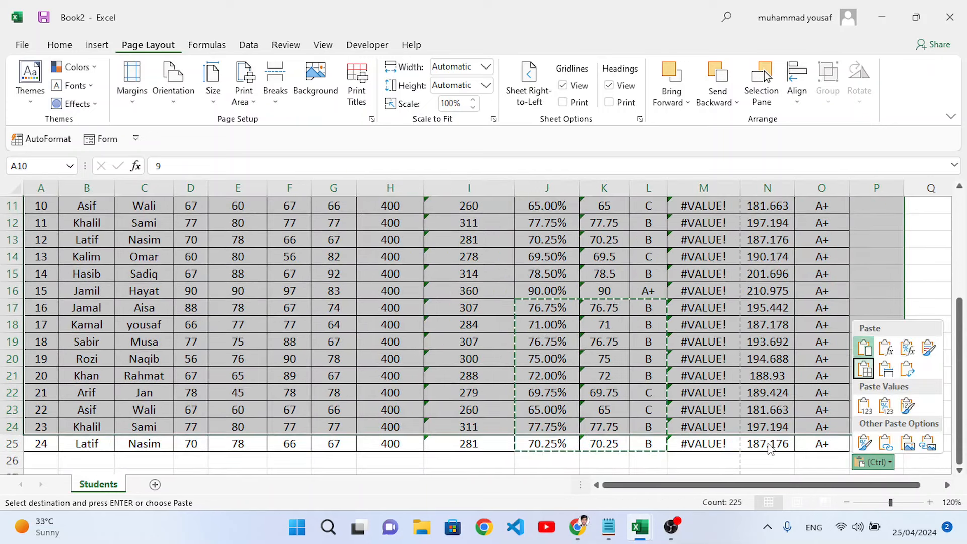
{"action": "key", "text": "Escape"}
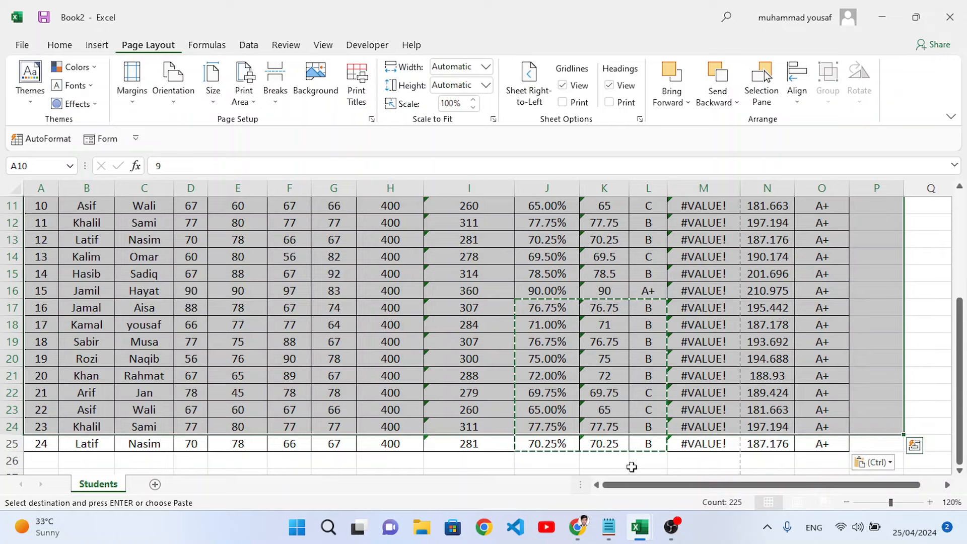
{"action": "key", "text": "shift+Down"}
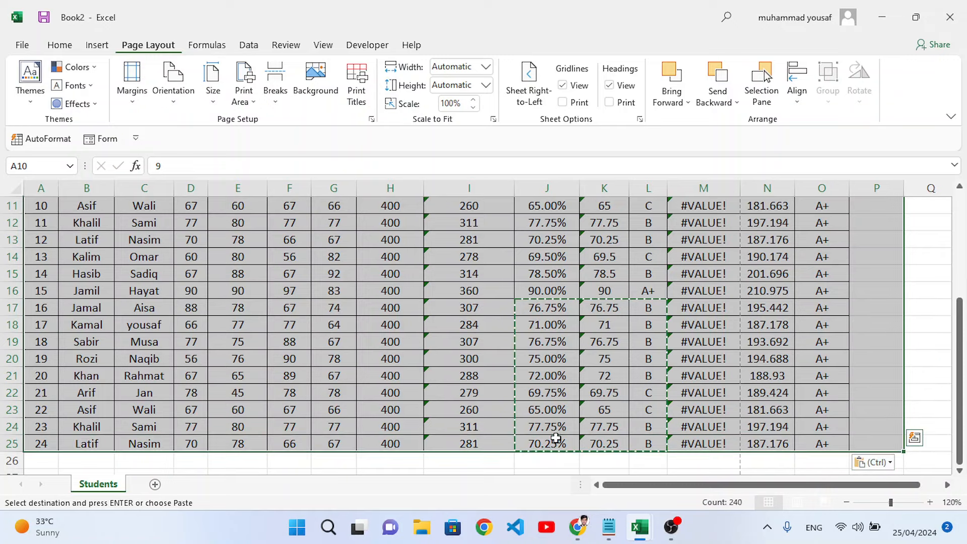
{"action": "key", "text": "ctrl+c"}
{"action": "left_click", "coordinate": [48, 461]}
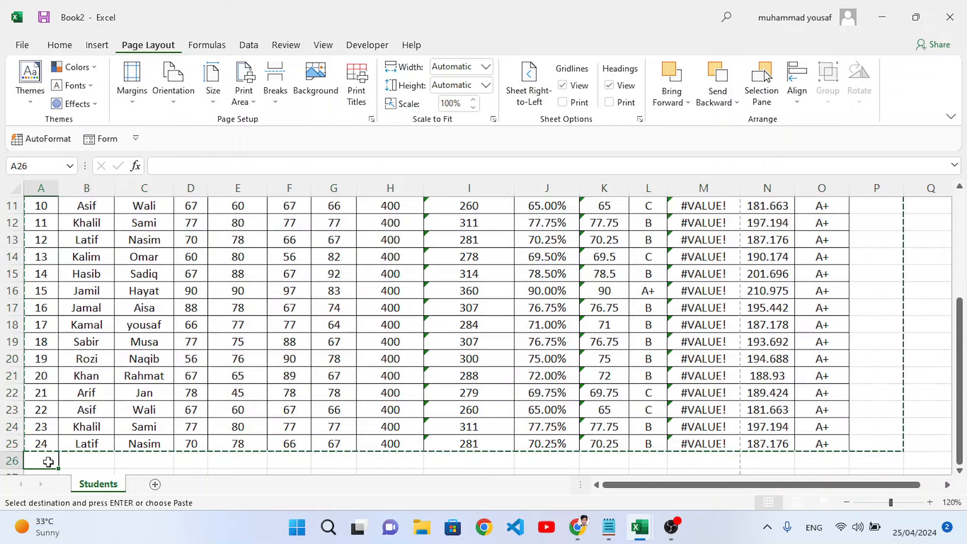
{"action": "key", "text": "ctrl+v"}
{"action": "scroll", "coordinate": [510, 353], "scroll_direction": "up", "scroll_amount": 3}
{"action": "left_click", "coordinate": [510, 352]}
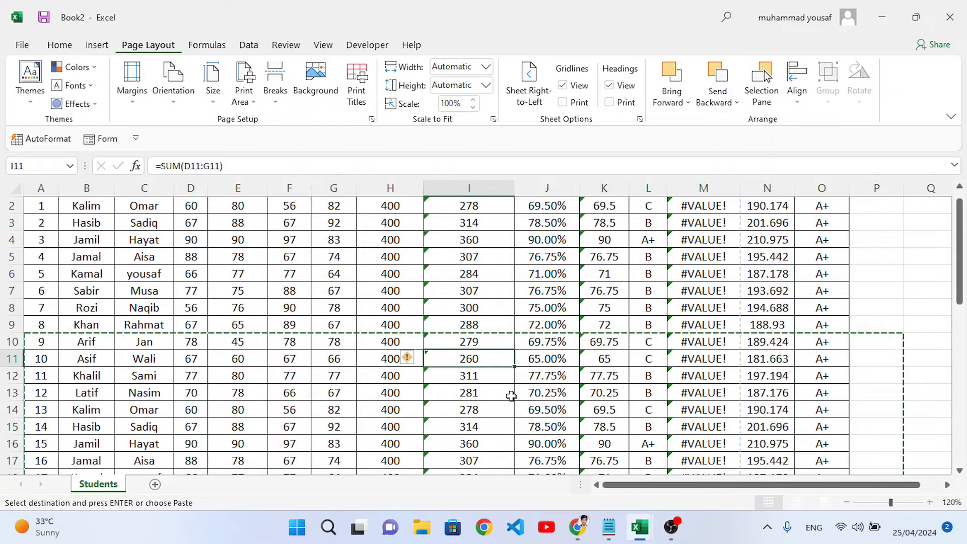
Check the enlarged table in the print preview against the added Percentage, Average and Grade columns in the worksheet.
{"action": "key", "text": "ctrl+p"}
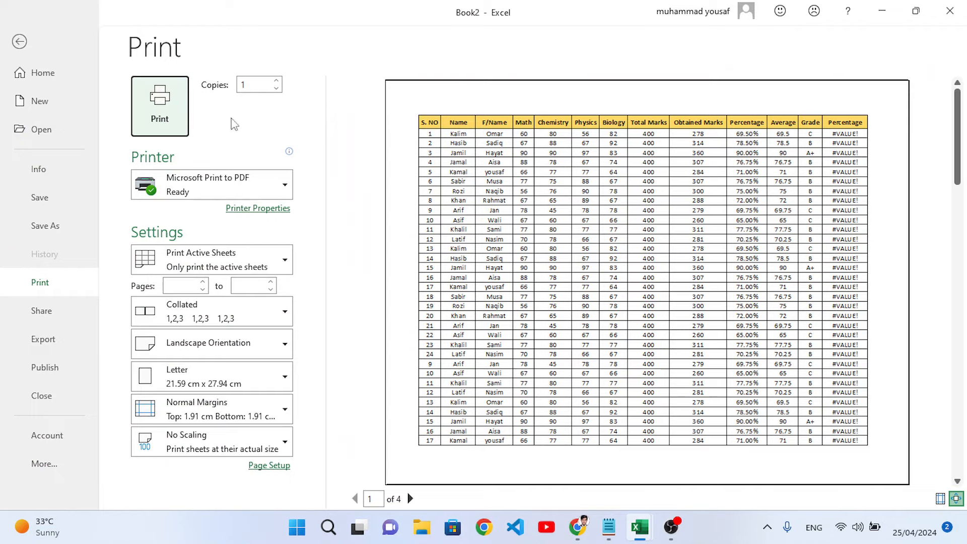
{"action": "left_click", "coordinate": [21, 42]}
{"action": "scroll", "coordinate": [727, 241], "scroll_direction": "up", "scroll_amount": 1}
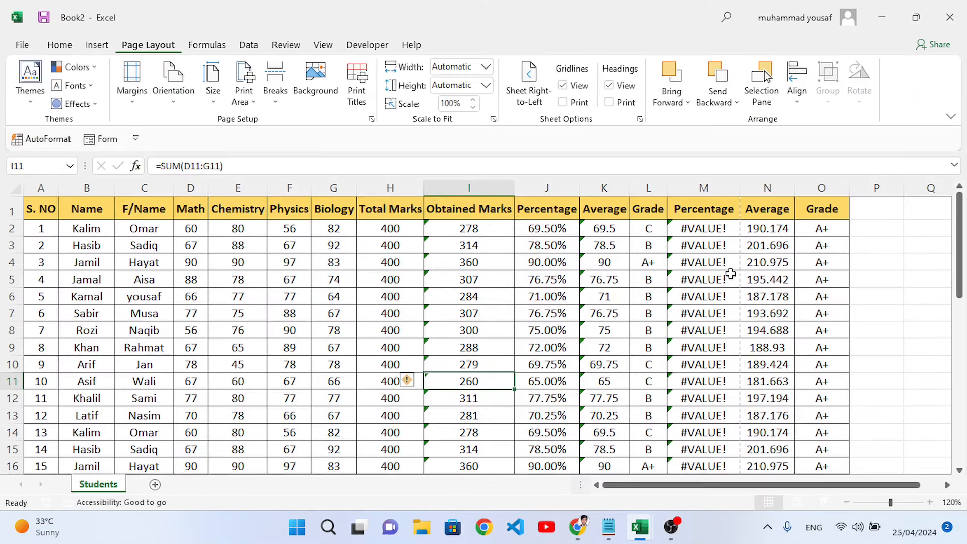
{"action": "left_click", "coordinate": [703, 209]}
{"action": "left_click_drag", "start_coordinate": [768, 211], "coordinate": [816, 291]}
{"action": "left_click", "coordinate": [804, 315]}
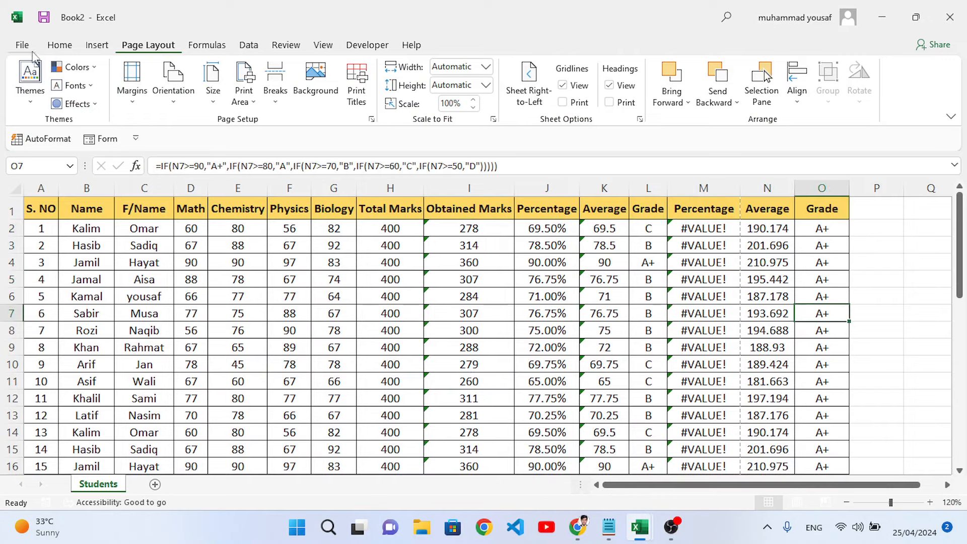
Set the print scaling to Fit All Columns on One Page and review the previewed pages.
{"action": "key", "text": "ctrl+p"}
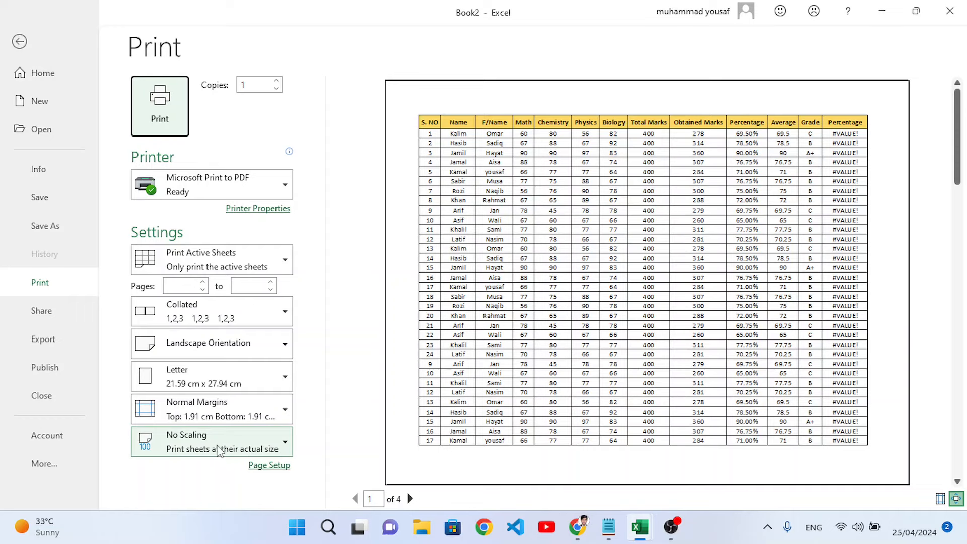
{"action": "left_click", "coordinate": [271, 446]}
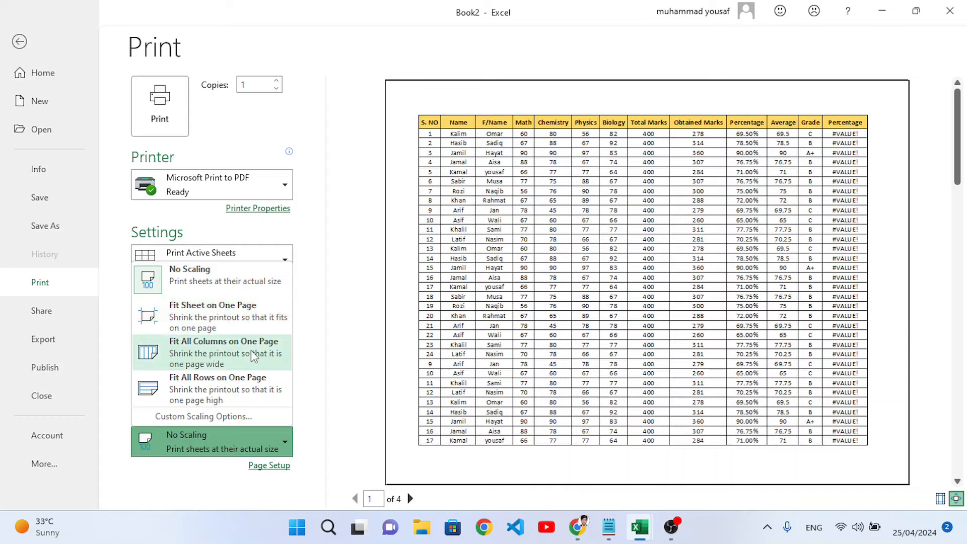
{"action": "left_click", "coordinate": [220, 350]}
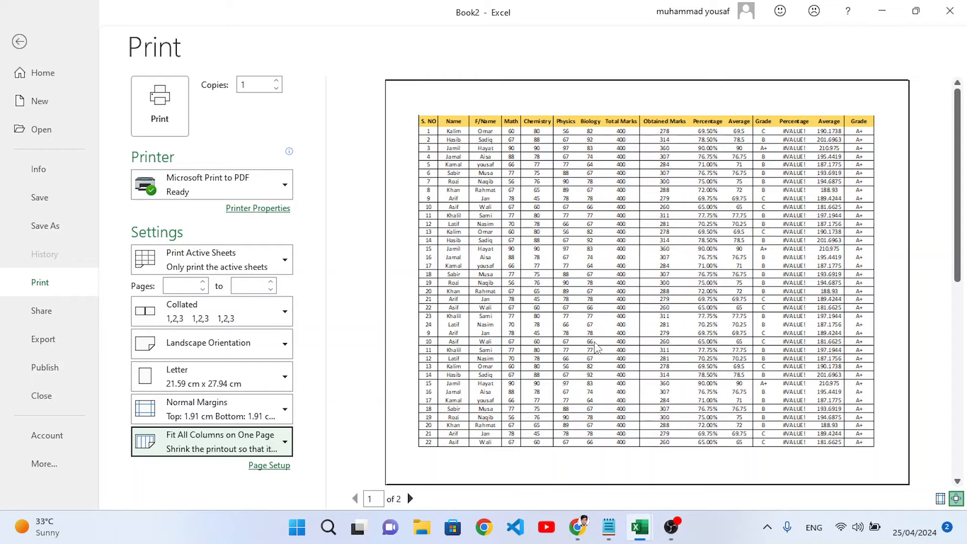
{"action": "scroll", "coordinate": [595, 347], "scroll_direction": "down", "scroll_amount": 1}
{"action": "scroll", "coordinate": [595, 348], "scroll_direction": "up", "scroll_amount": 1}
Set the print paper size to A4 and look through the preset margin options without choosing one.
{"action": "left_click", "coordinate": [272, 468]}
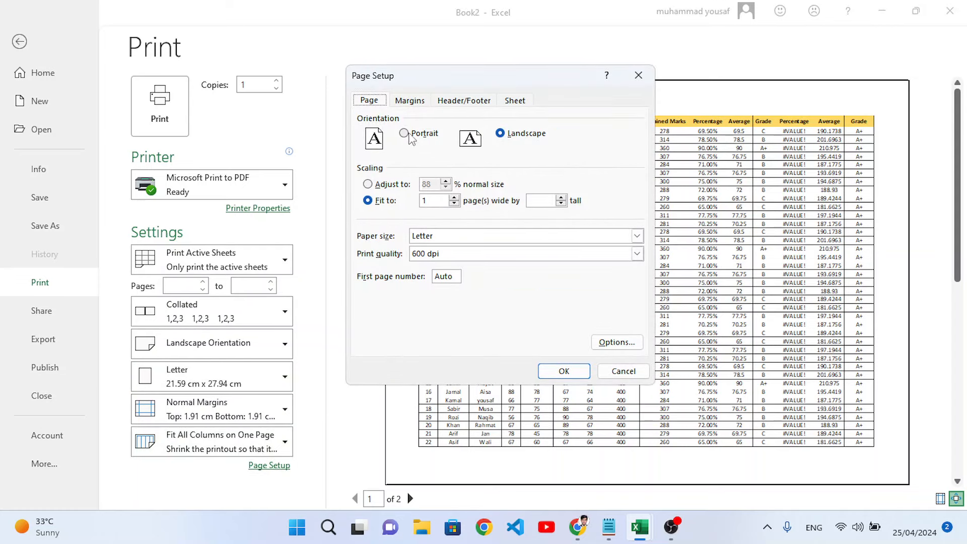
{"action": "left_click", "coordinate": [637, 75]}
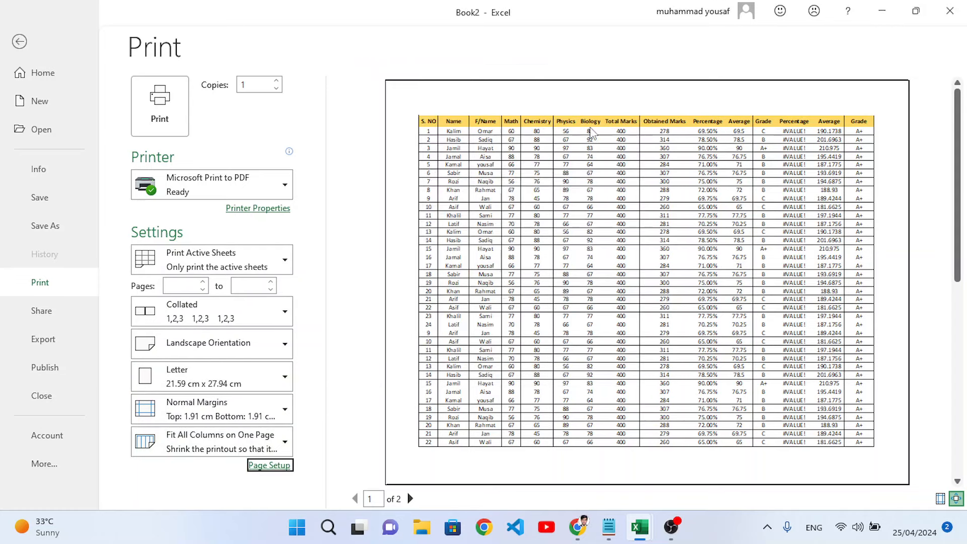
{"action": "left_click", "coordinate": [285, 383]}
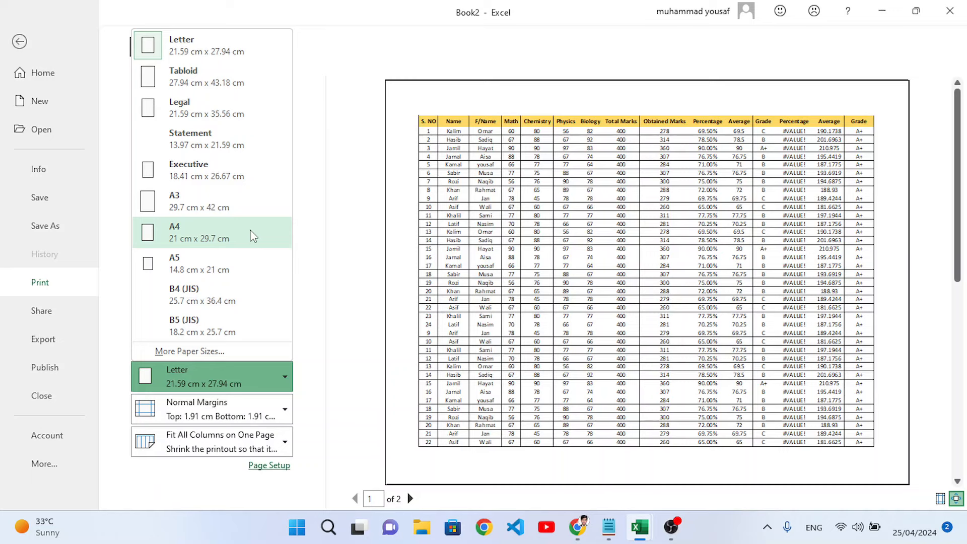
{"action": "left_click", "coordinate": [222, 239]}
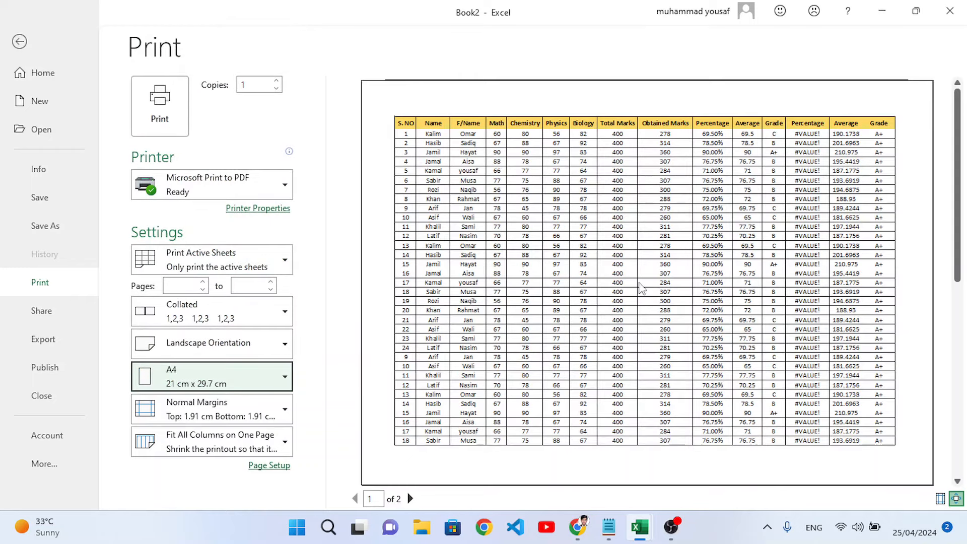
{"action": "left_click", "coordinate": [260, 417]}
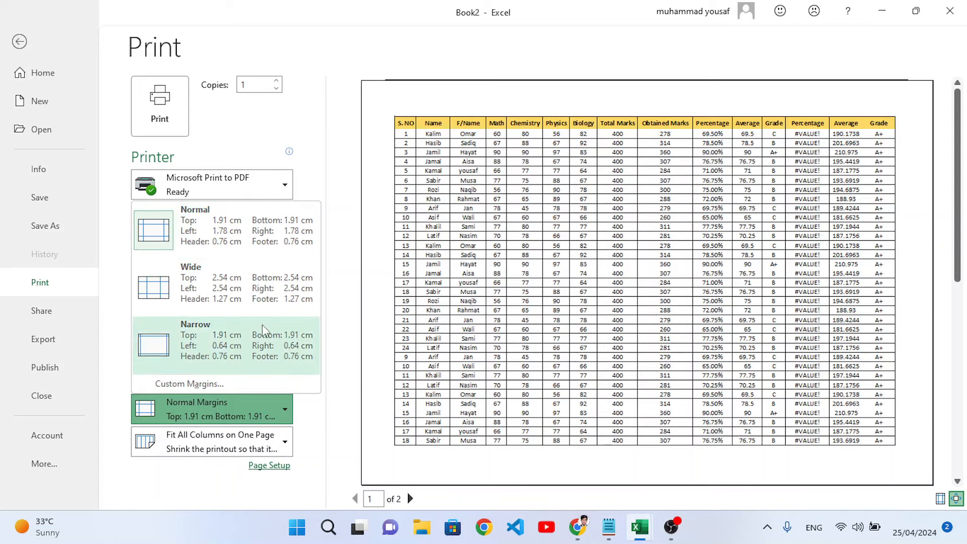
{"action": "key", "text": "Escape"}
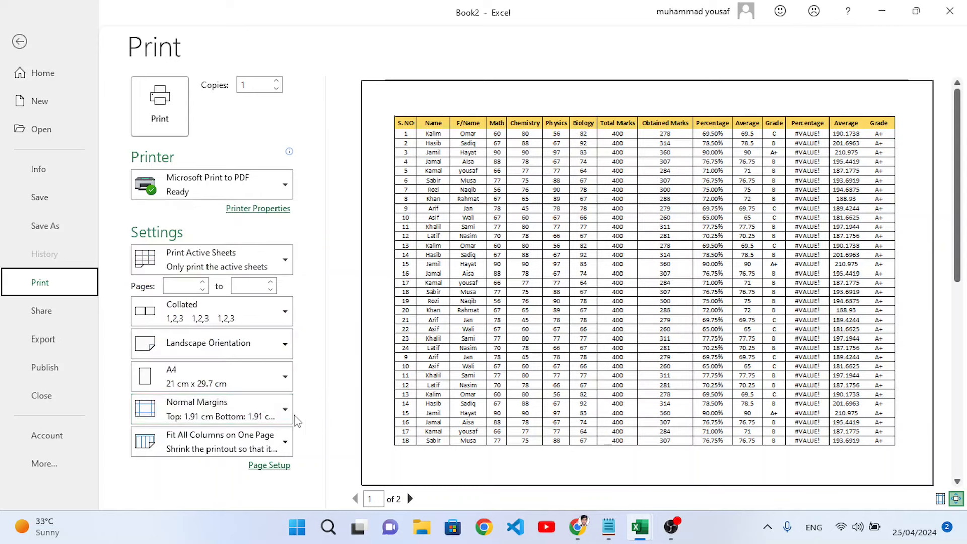
Add the preset "Page 1" page-number footer in Page Setup and check it on both previewed pages.
{"action": "left_click", "coordinate": [276, 466]}
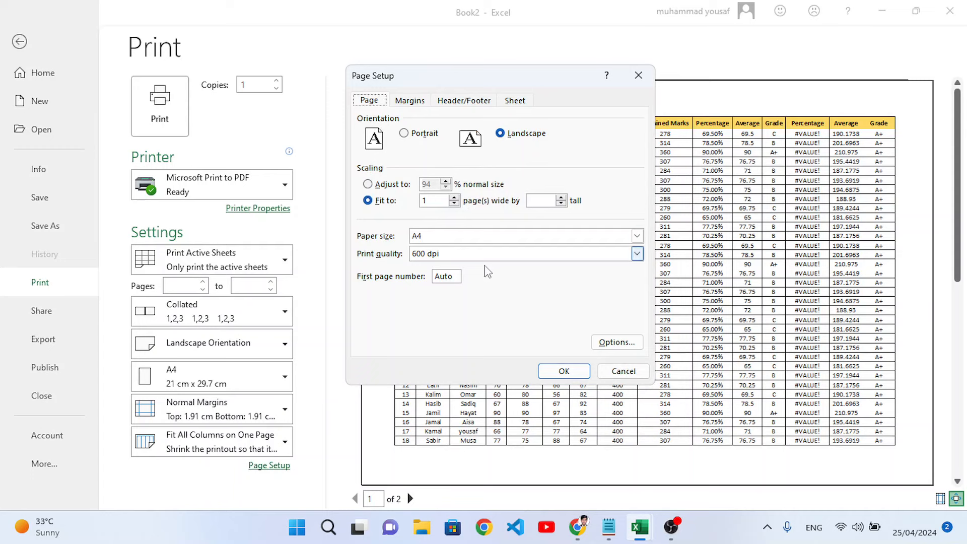
{"action": "left_click", "coordinate": [416, 106]}
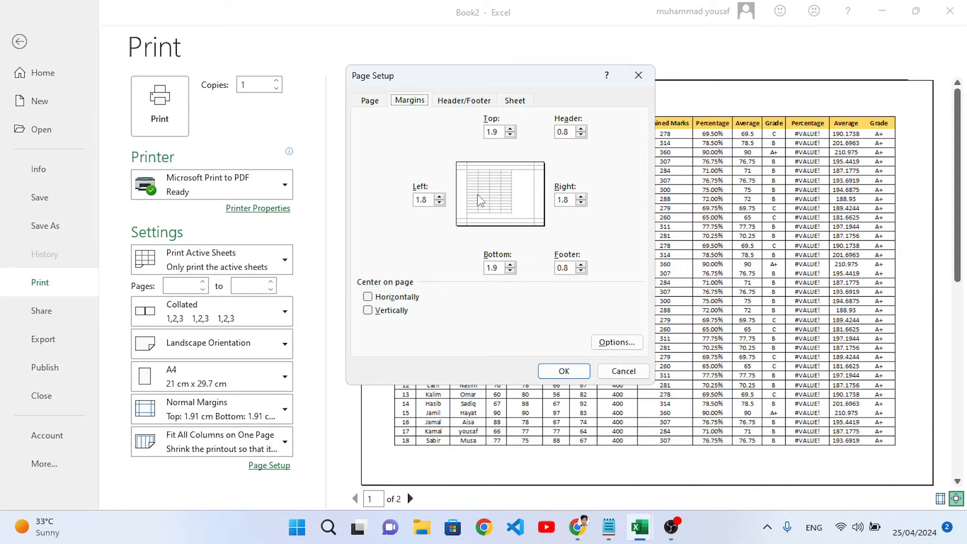
{"action": "left_click", "coordinate": [463, 102]}
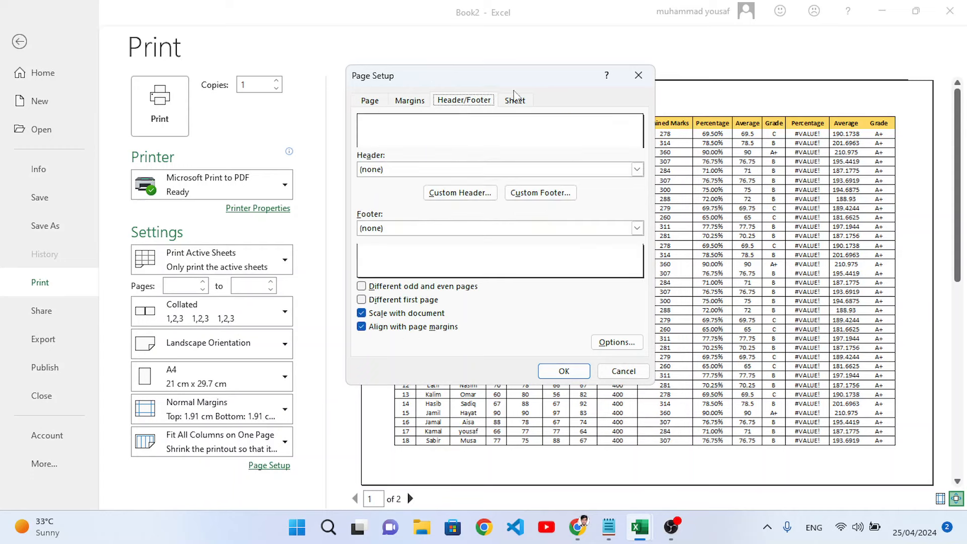
{"action": "left_click_drag", "start_coordinate": [524, 76], "coordinate": [357, 67]}
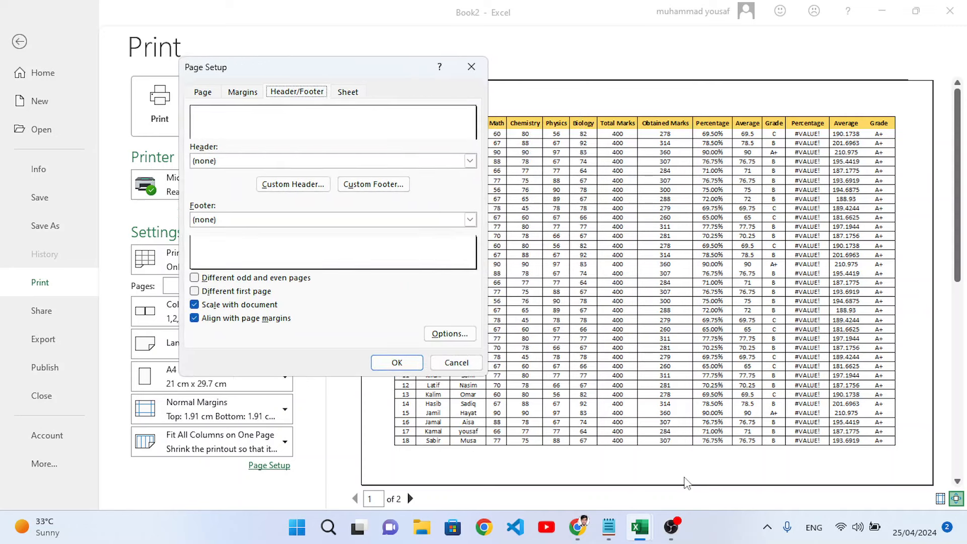
{"action": "left_click", "coordinate": [470, 219]}
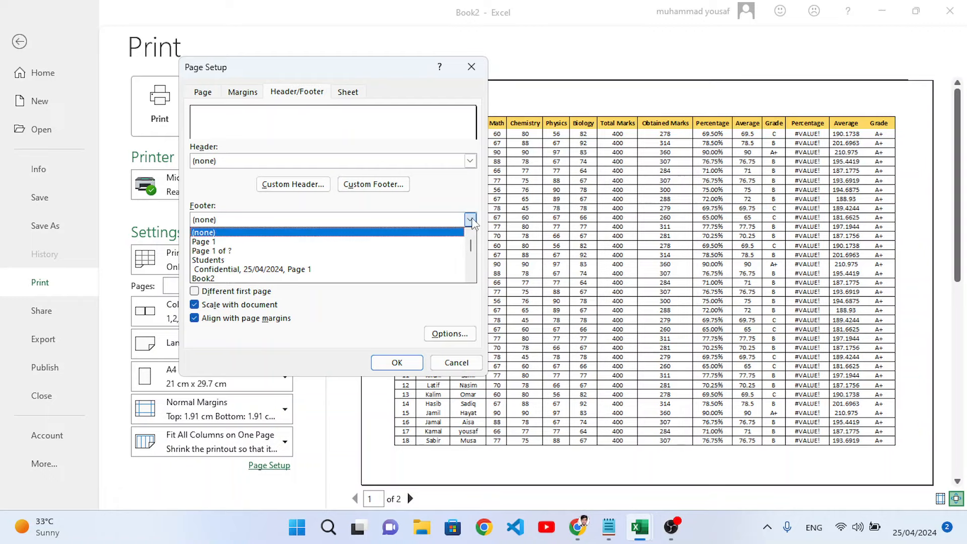
{"action": "left_click", "coordinate": [302, 242]}
{"action": "left_click", "coordinate": [391, 362]}
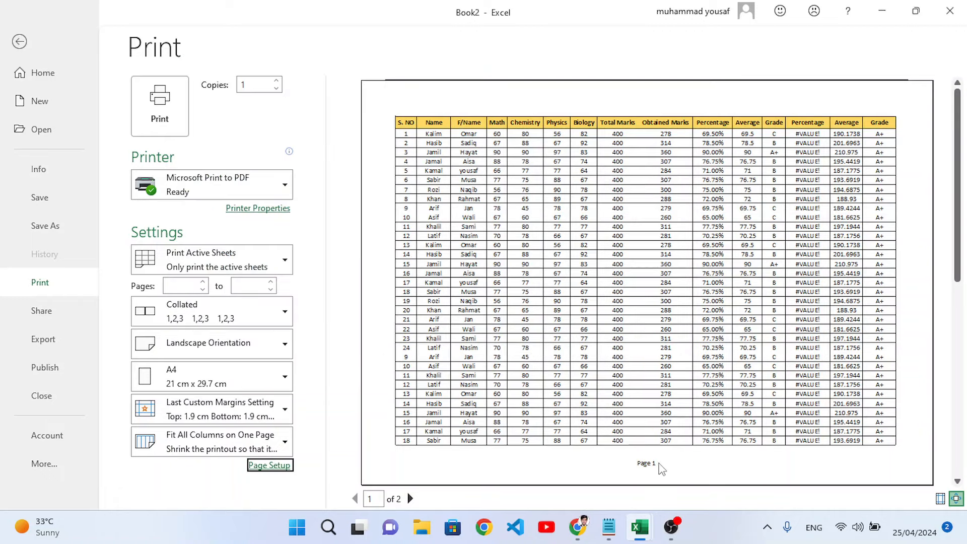
{"action": "scroll", "coordinate": [609, 457], "scroll_direction": "down", "scroll_amount": 2}
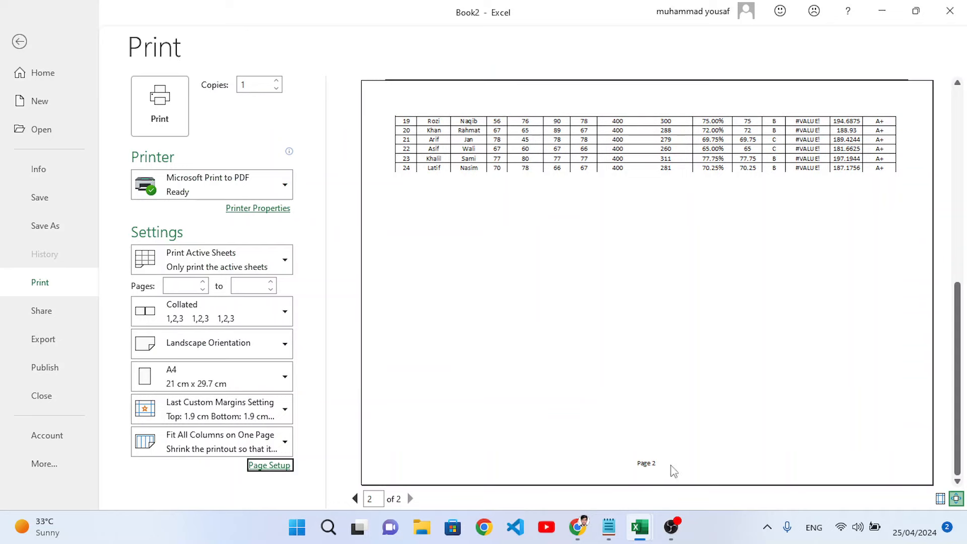
{"action": "scroll", "coordinate": [597, 410], "scroll_direction": "up", "scroll_amount": 2}
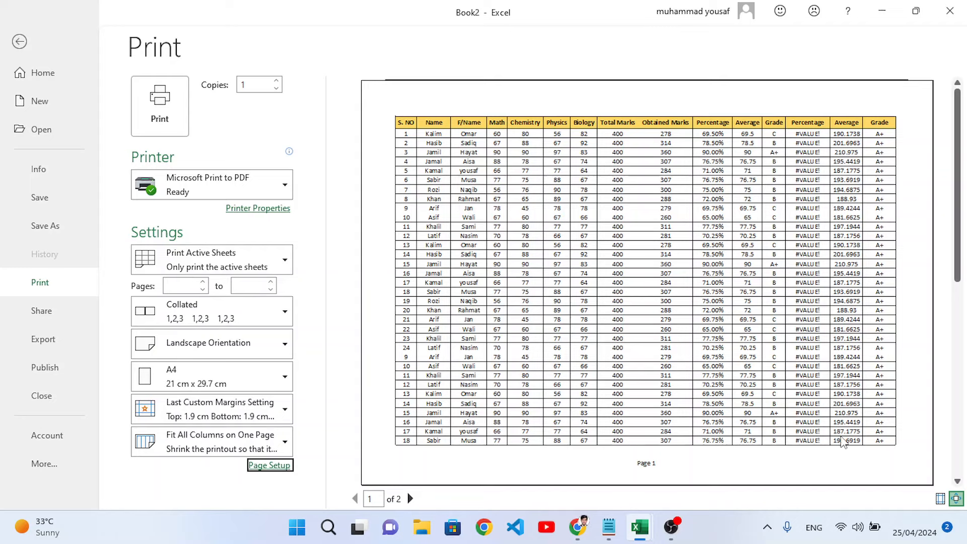
Change the footer to the preset combining the page number with the workbook's full file path, and check it on both previewed pages.
{"action": "left_click", "coordinate": [280, 471]}
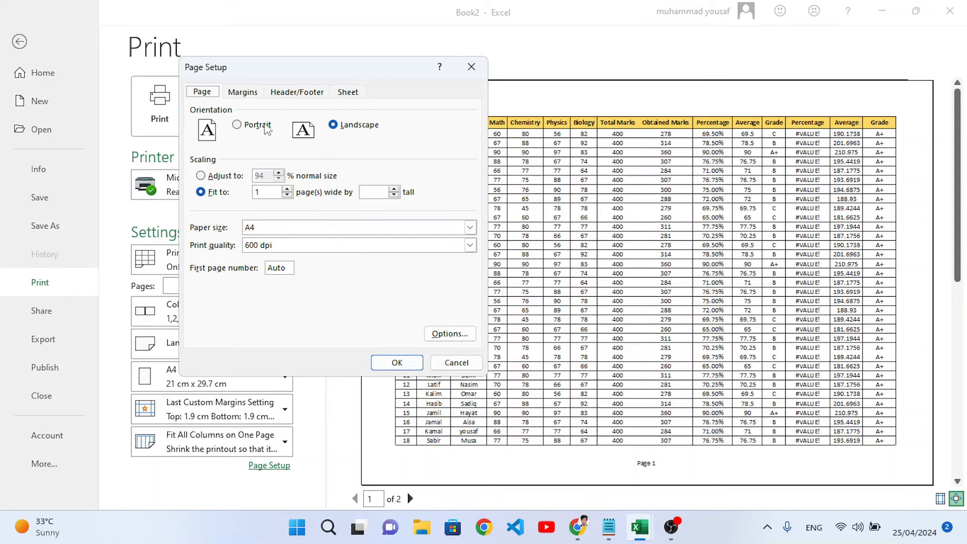
{"action": "left_click", "coordinate": [297, 92]}
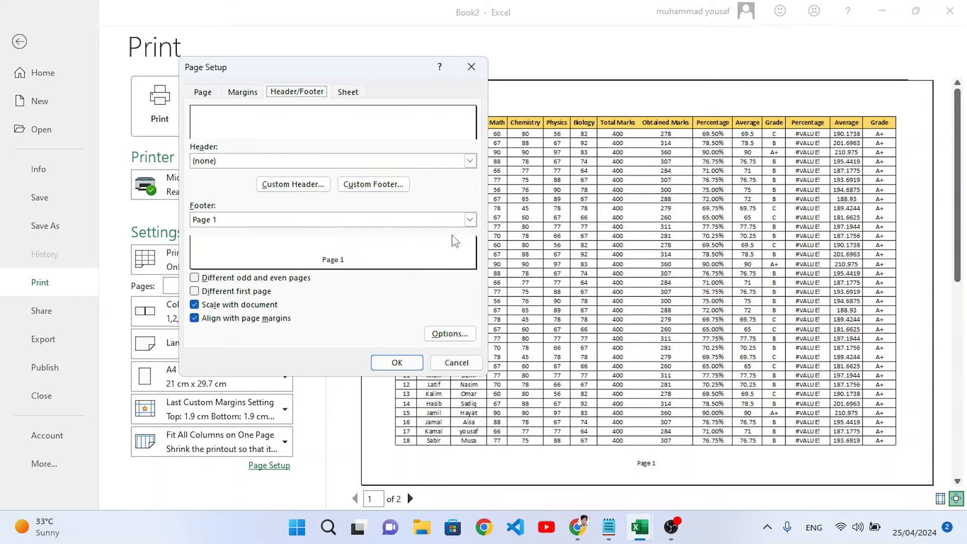
{"action": "left_click", "coordinate": [472, 220]}
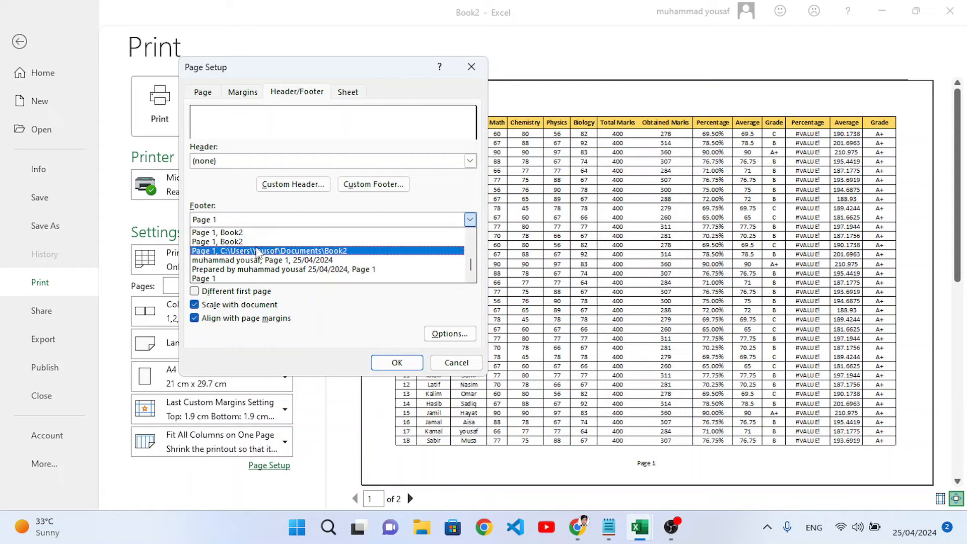
{"action": "left_click", "coordinate": [316, 251]}
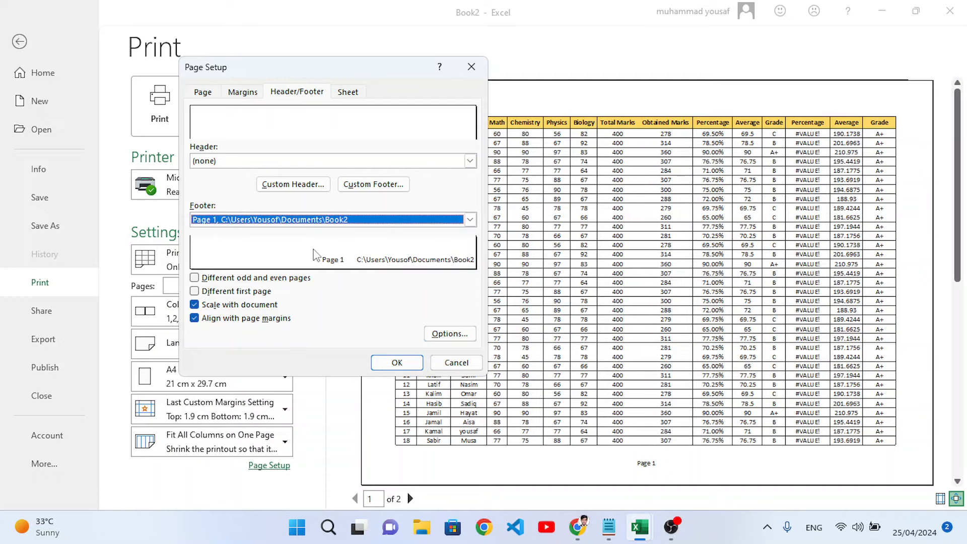
{"action": "left_click", "coordinate": [384, 360]}
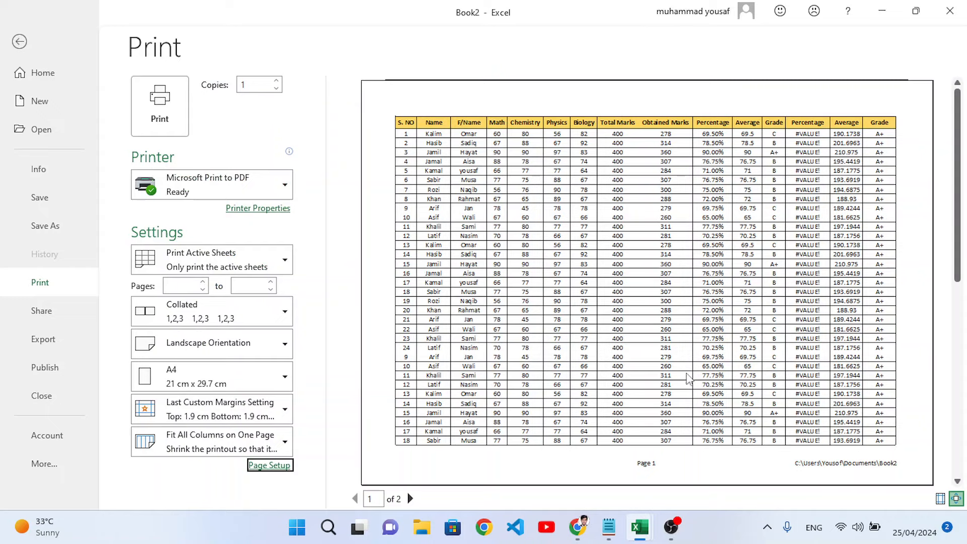
{"action": "scroll", "coordinate": [687, 375], "scroll_direction": "down", "scroll_amount": 3}
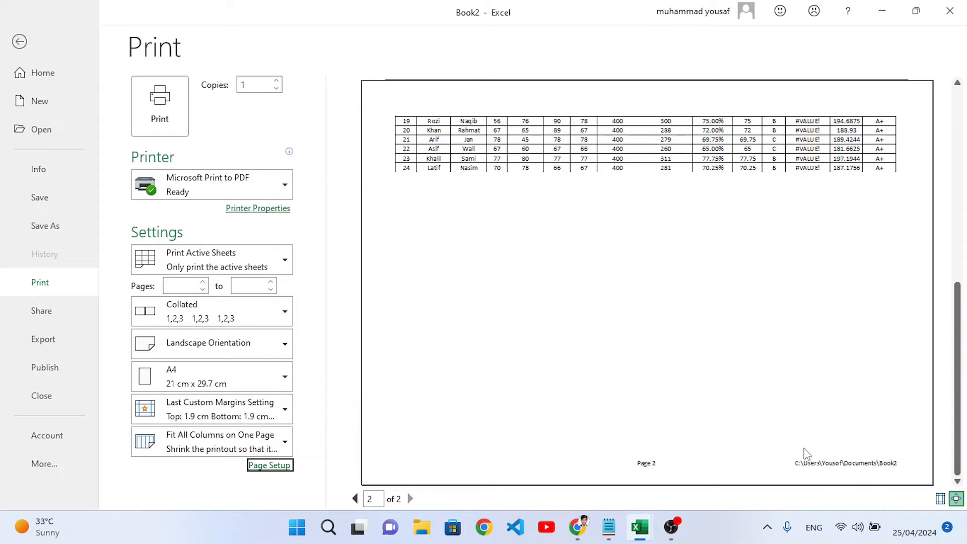
{"action": "scroll", "coordinate": [788, 438], "scroll_direction": "up", "scroll_amount": 3}
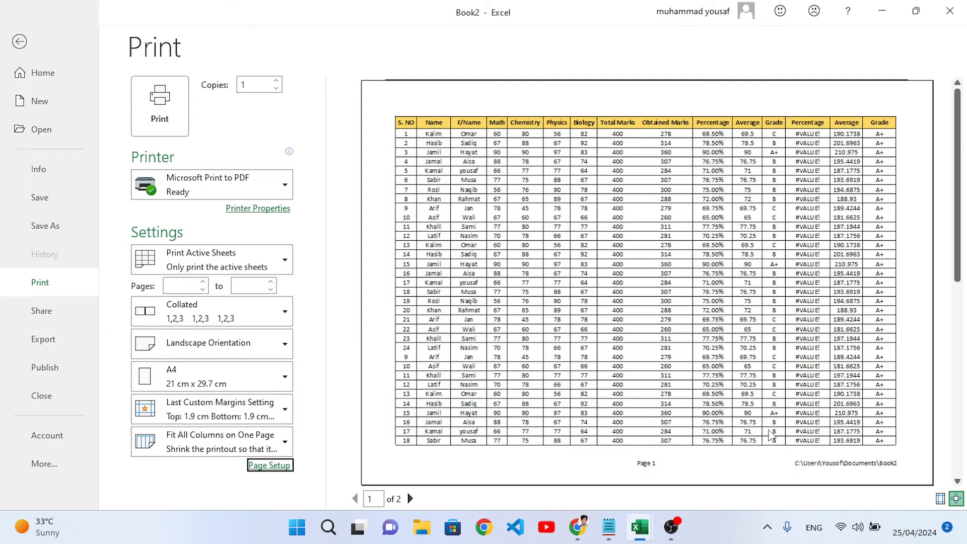
{"action": "scroll", "coordinate": [769, 432], "scroll_direction": "down", "scroll_amount": 3}
{"action": "scroll", "coordinate": [649, 403], "scroll_direction": "up", "scroll_amount": 3}
{"action": "scroll", "coordinate": [578, 203], "scroll_direction": "down", "scroll_amount": 3}
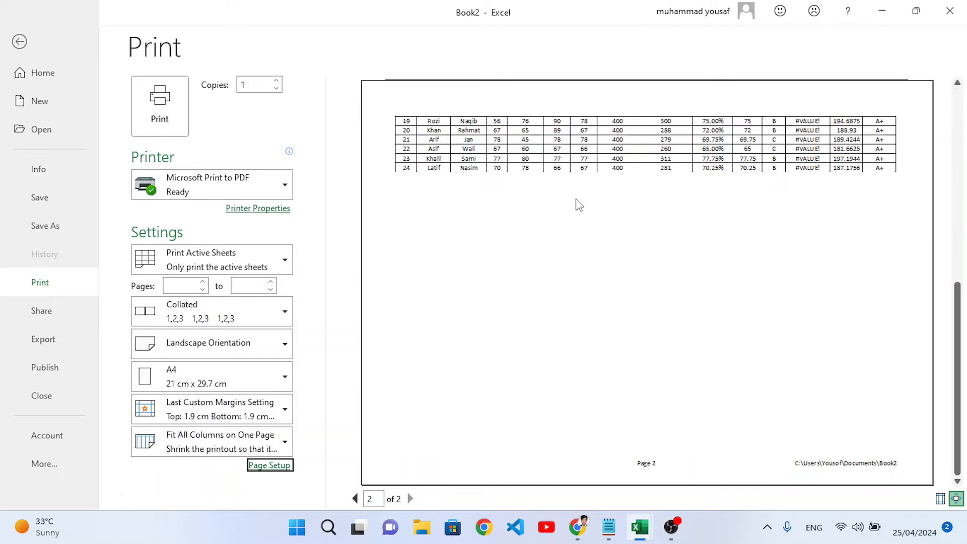
{"action": "scroll", "coordinate": [578, 205], "scroll_direction": "up", "scroll_amount": 3}
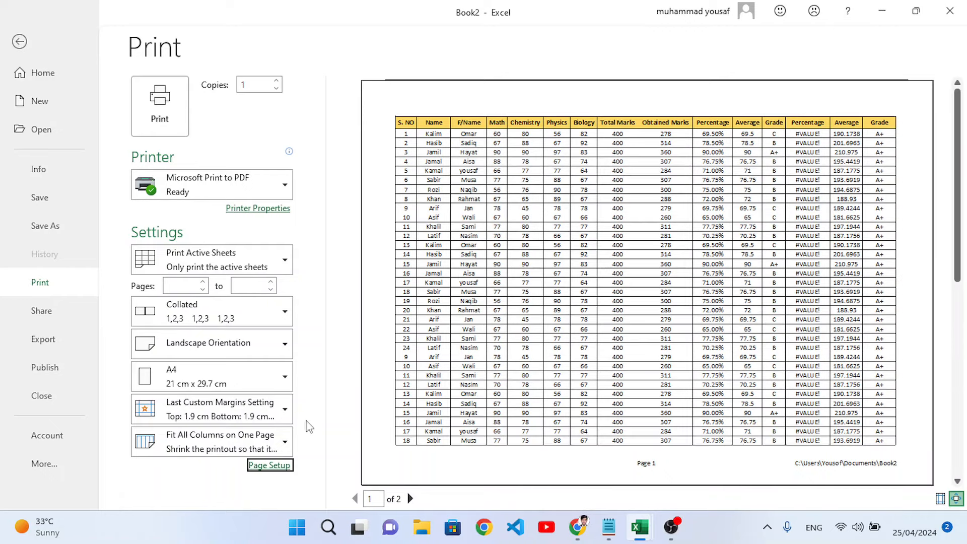
{"action": "left_click", "coordinate": [271, 466]}
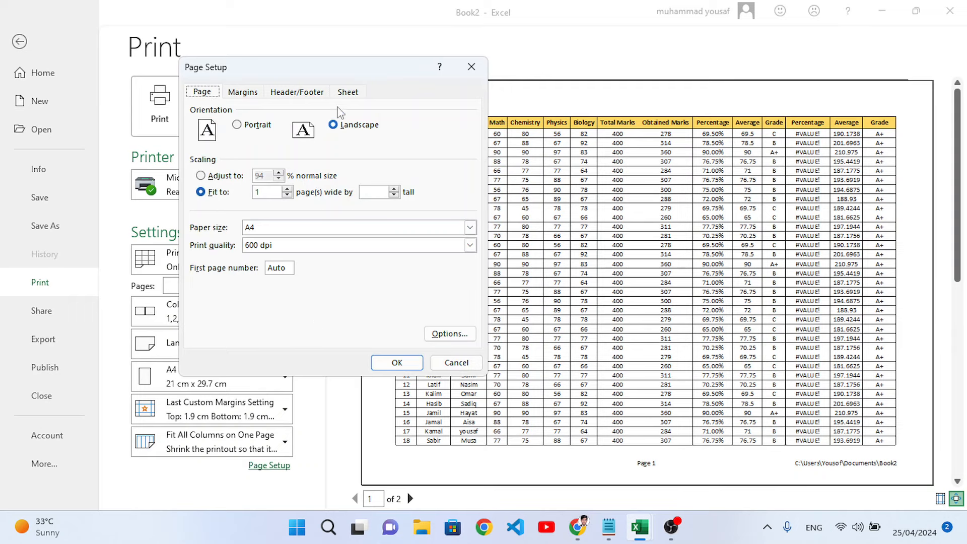
{"action": "left_click", "coordinate": [347, 94]}
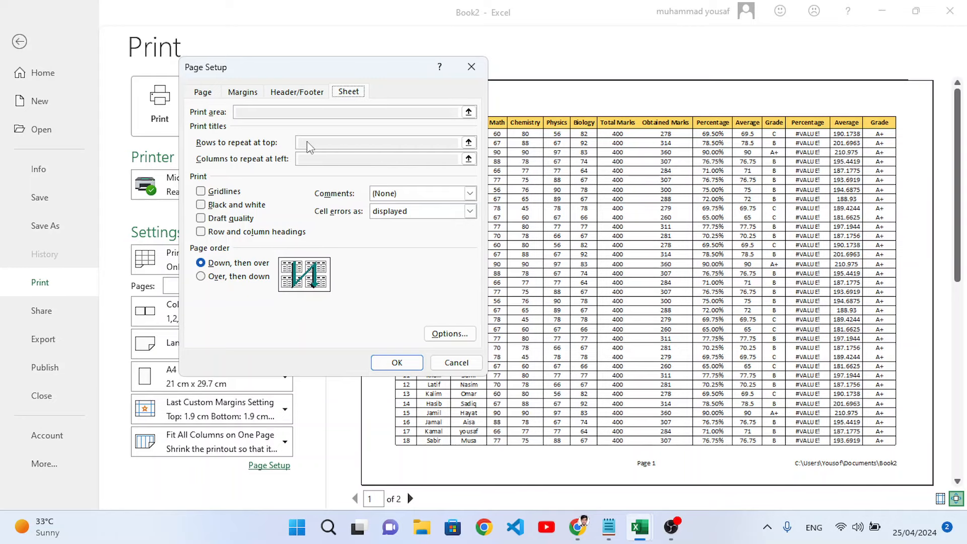
{"action": "left_click", "coordinate": [471, 66]}
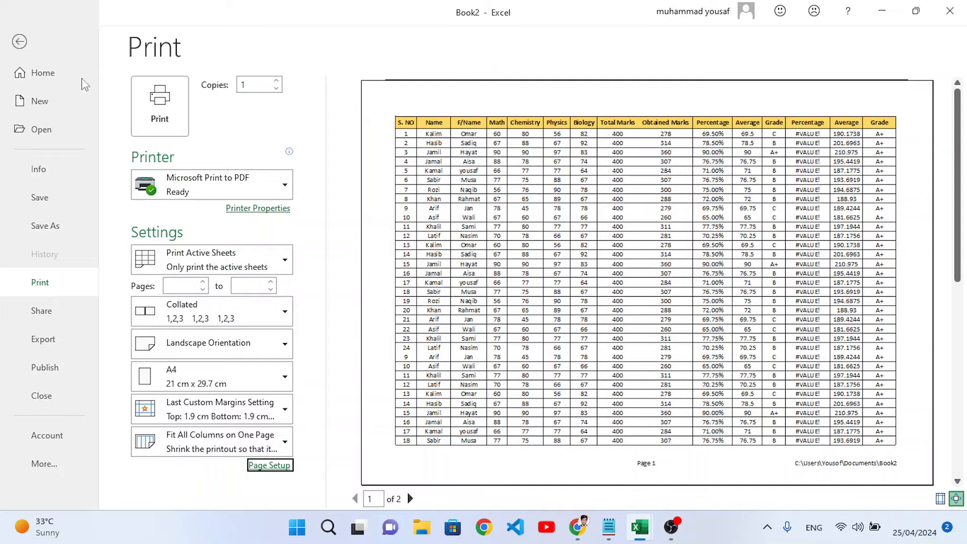
Set the header row $1:$1 as the print title row to repeat at the top of every printed page.
{"action": "left_click", "coordinate": [21, 43]}
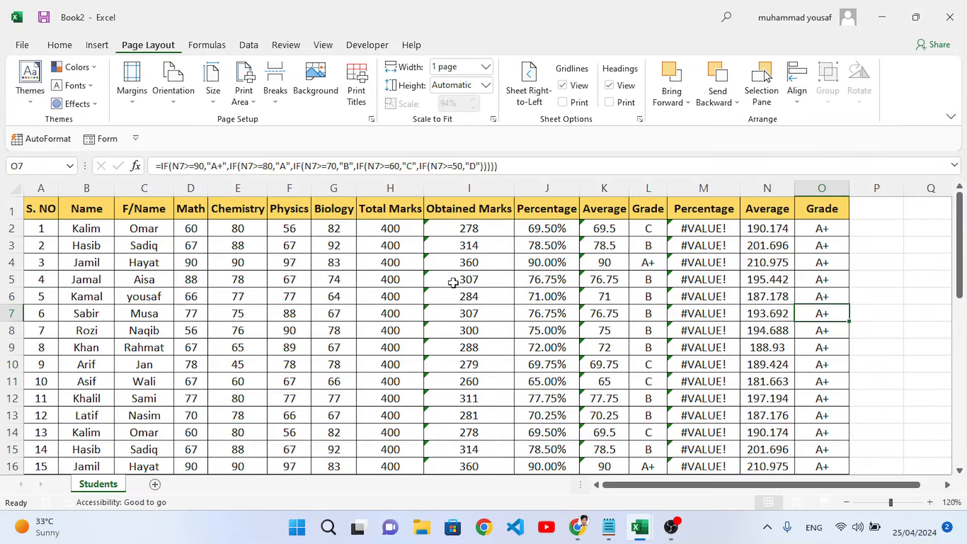
{"action": "left_click", "coordinate": [469, 297]}
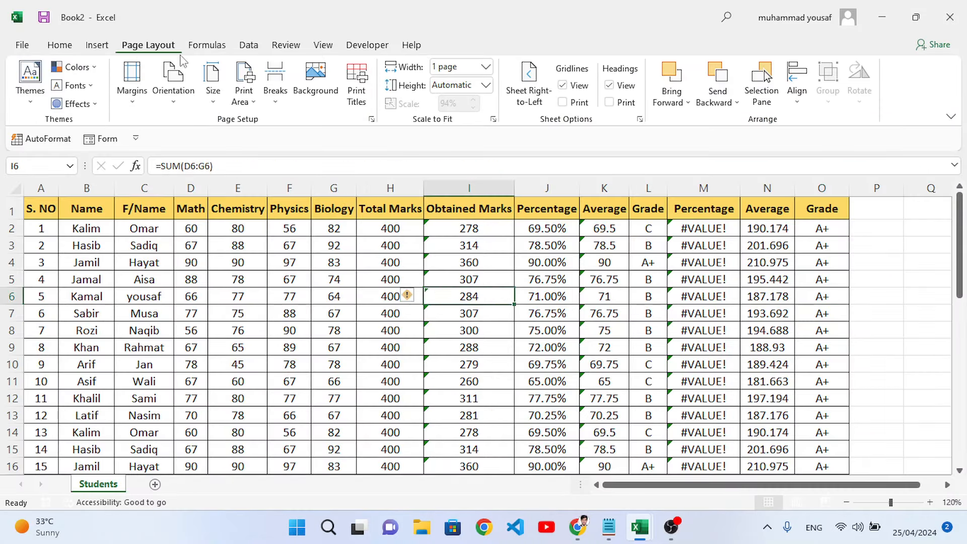
{"action": "left_click", "coordinate": [357, 90]}
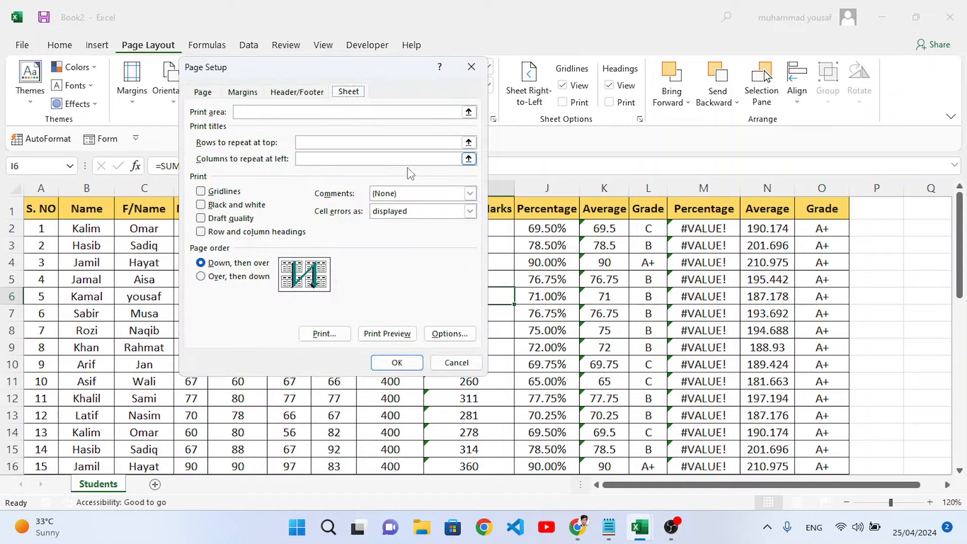
{"action": "left_click_drag", "start_coordinate": [389, 85], "coordinate": [715, 111]}
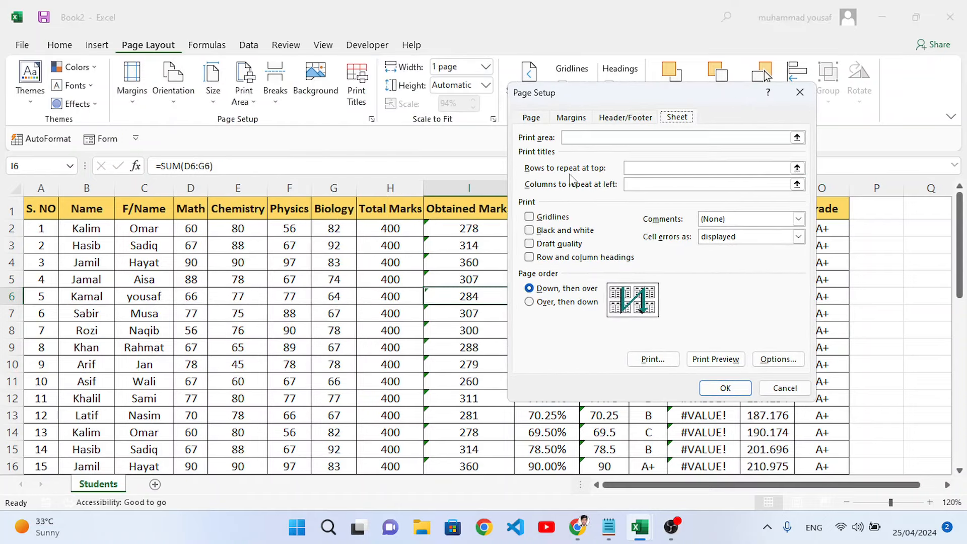
{"action": "left_click", "coordinate": [747, 167]}
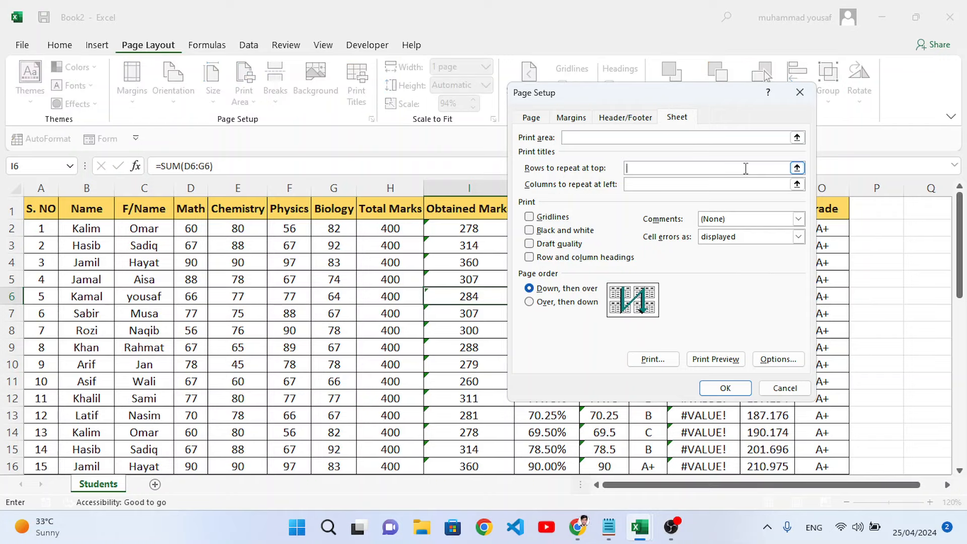
{"action": "left_click", "coordinate": [20, 208]}
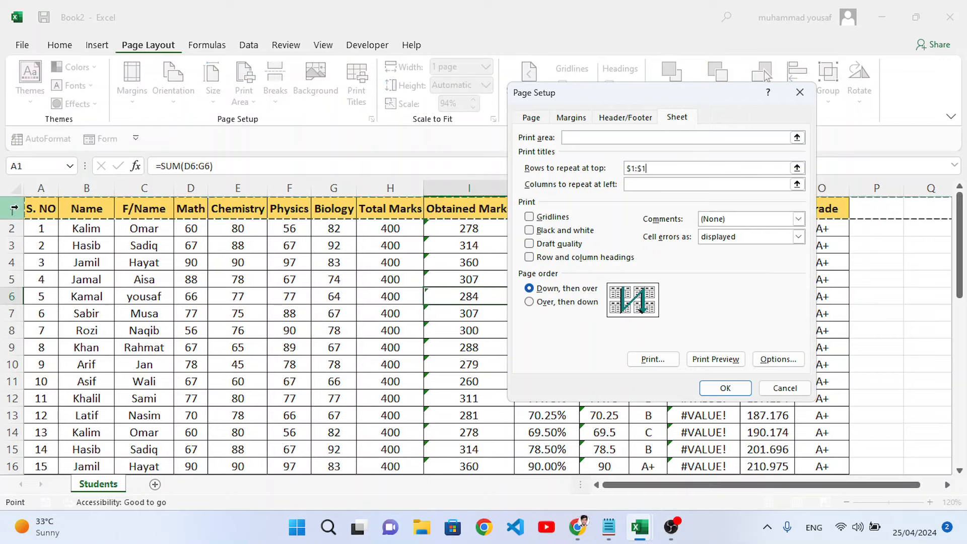
{"action": "left_click", "coordinate": [722, 388]}
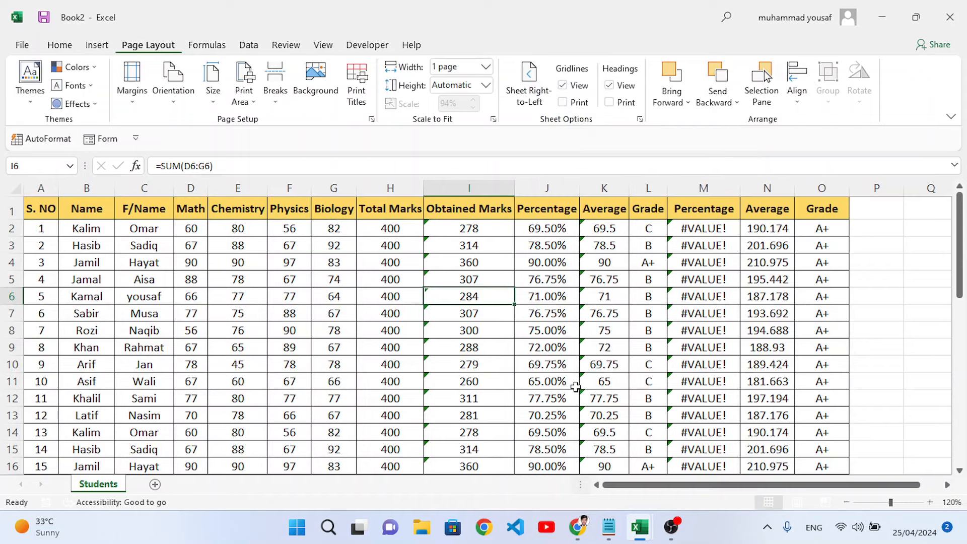
Check the table's header row on both pages in the print preview.
{"action": "key", "text": "ctrl+p"}
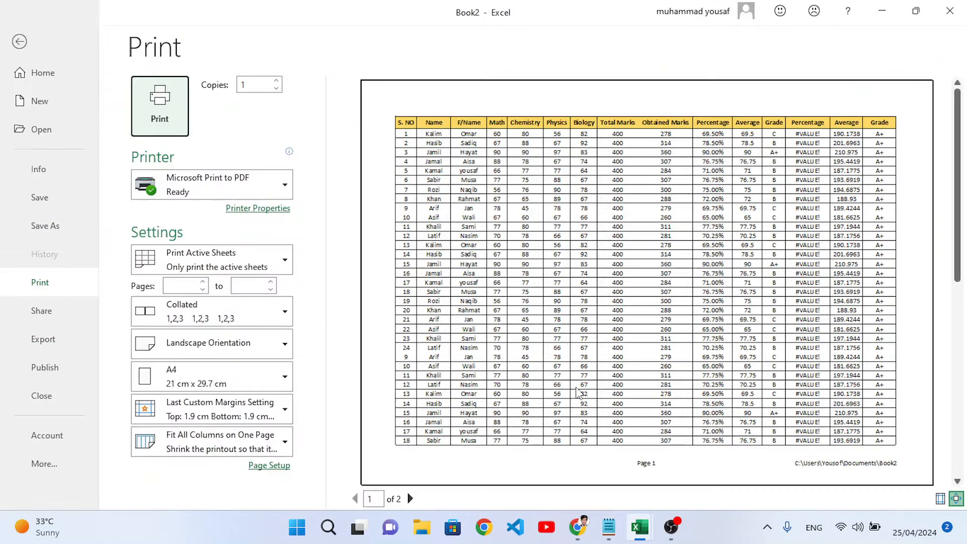
{"action": "scroll", "coordinate": [576, 266], "scroll_direction": "down", "scroll_amount": 2}
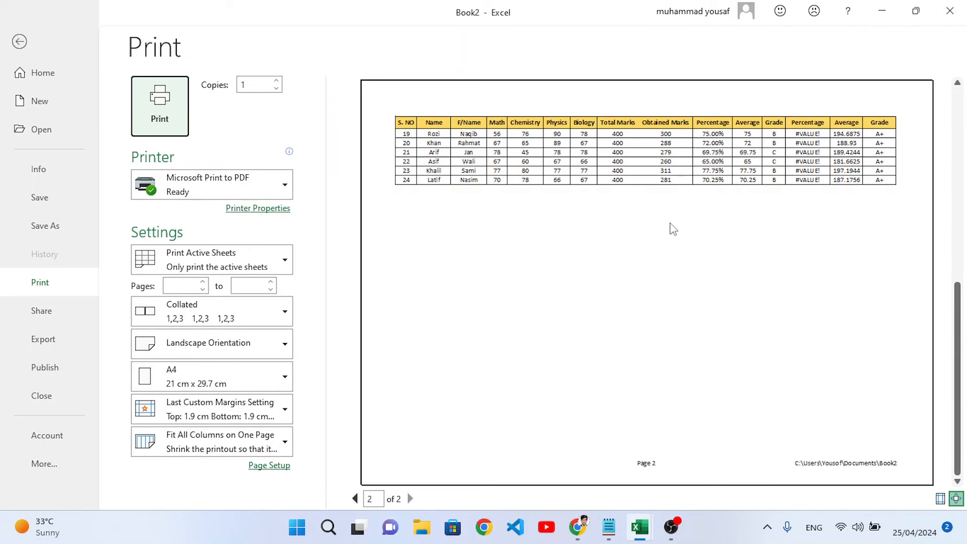
{"action": "scroll", "coordinate": [653, 227], "scroll_direction": "up", "scroll_amount": 2}
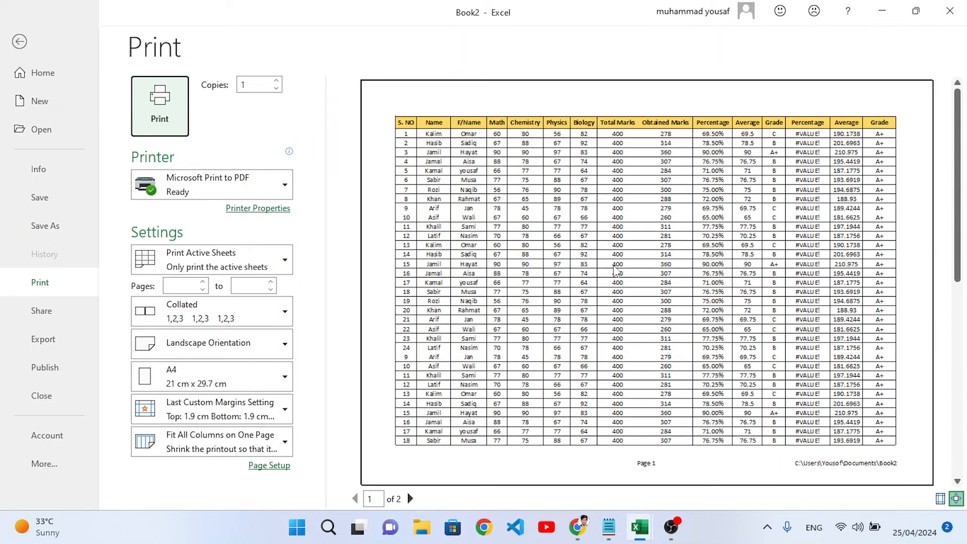
Look at Page Setup from the print preview and at the worksheet's Print Titles settings without changing anything.
{"action": "left_click", "coordinate": [269, 466]}
{"action": "left_click", "coordinate": [798, 97]}
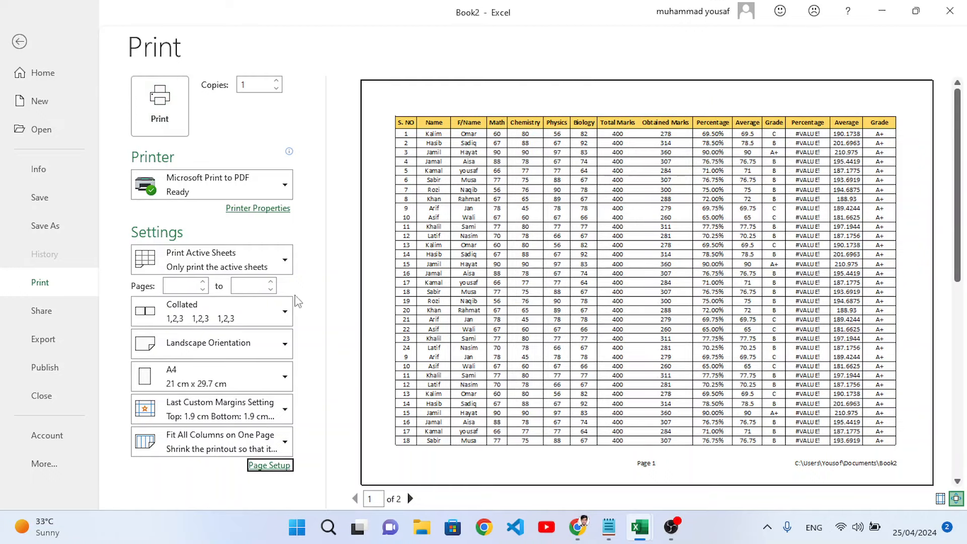
{"action": "left_click", "coordinate": [19, 42]}
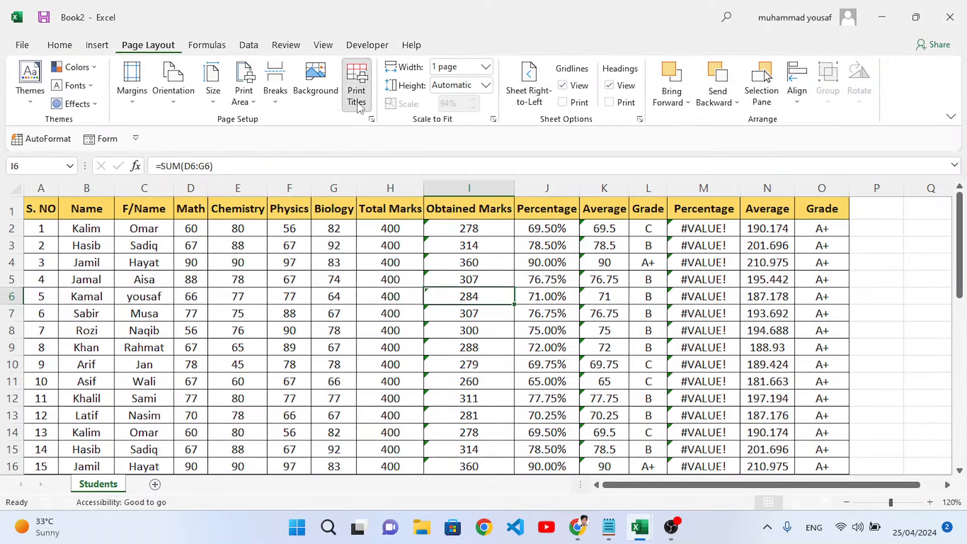
{"action": "left_click", "coordinate": [357, 86]}
{"action": "left_click", "coordinate": [800, 92]}
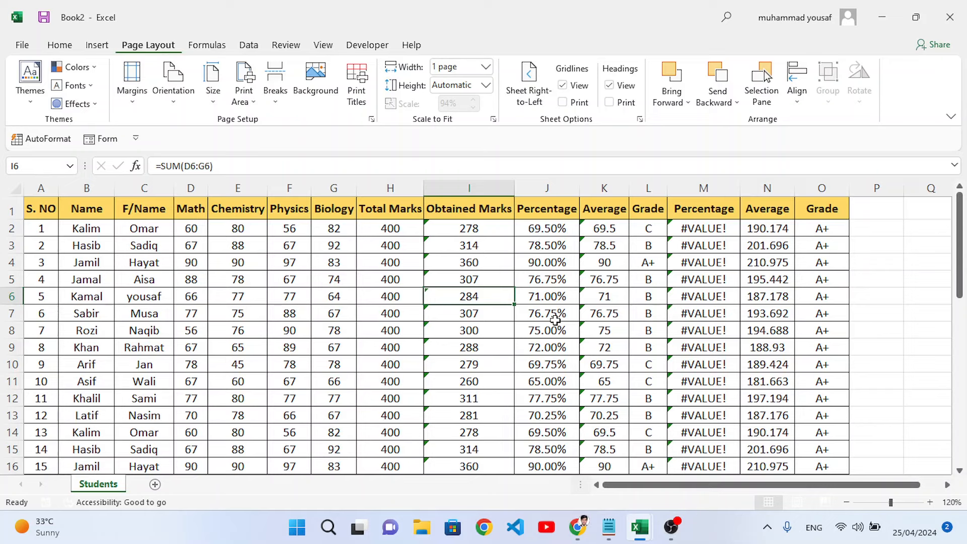
{"action": "left_click", "coordinate": [719, 535]}
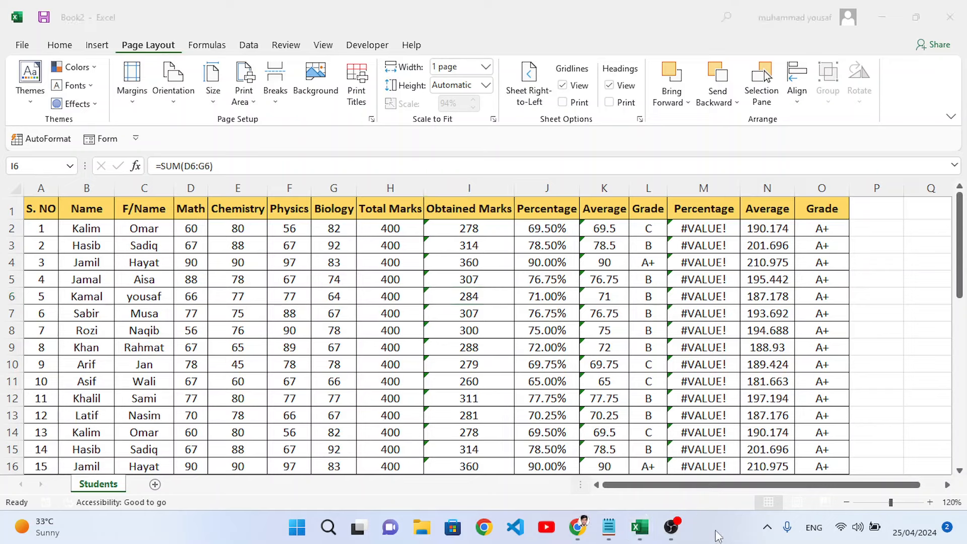